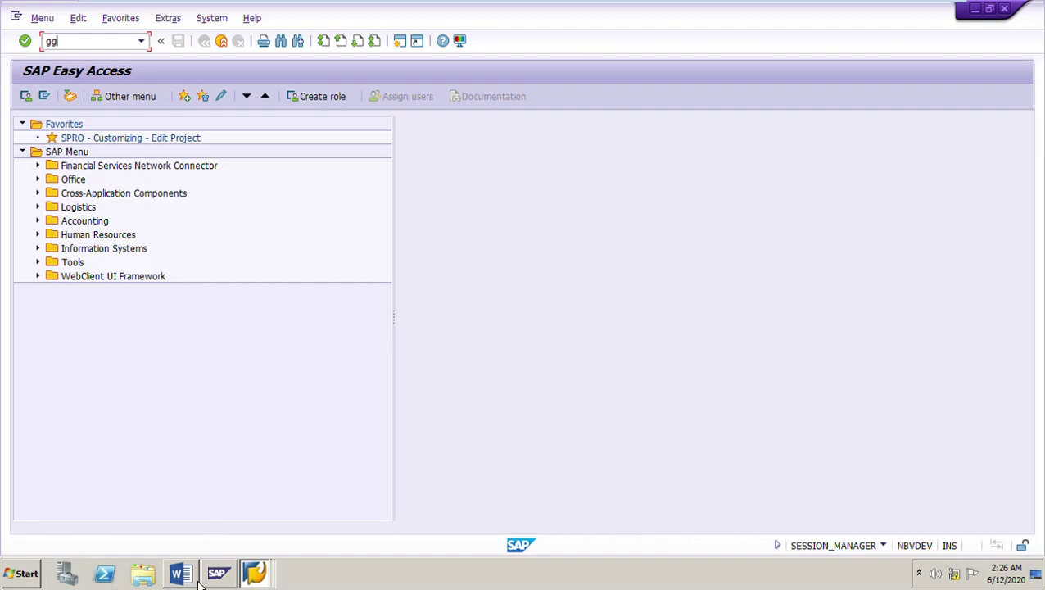
Bring the Word procedure document forward and highlight the Part 1 Basic Invoice Verification Procedure heading
click(181, 574)
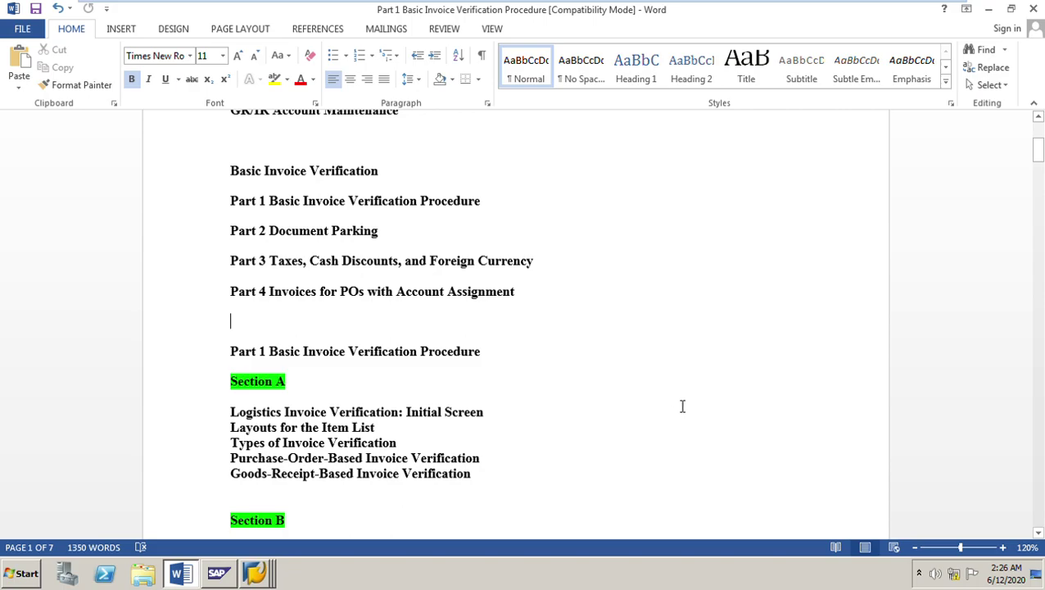
scroll(667, 422, down, 1)
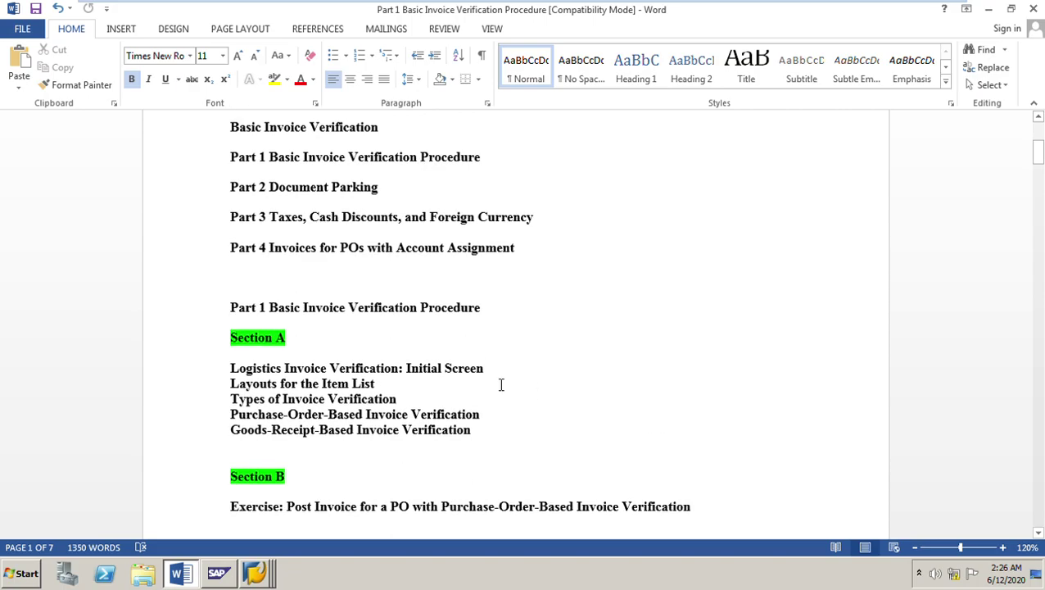
drag(232, 313, 495, 319)
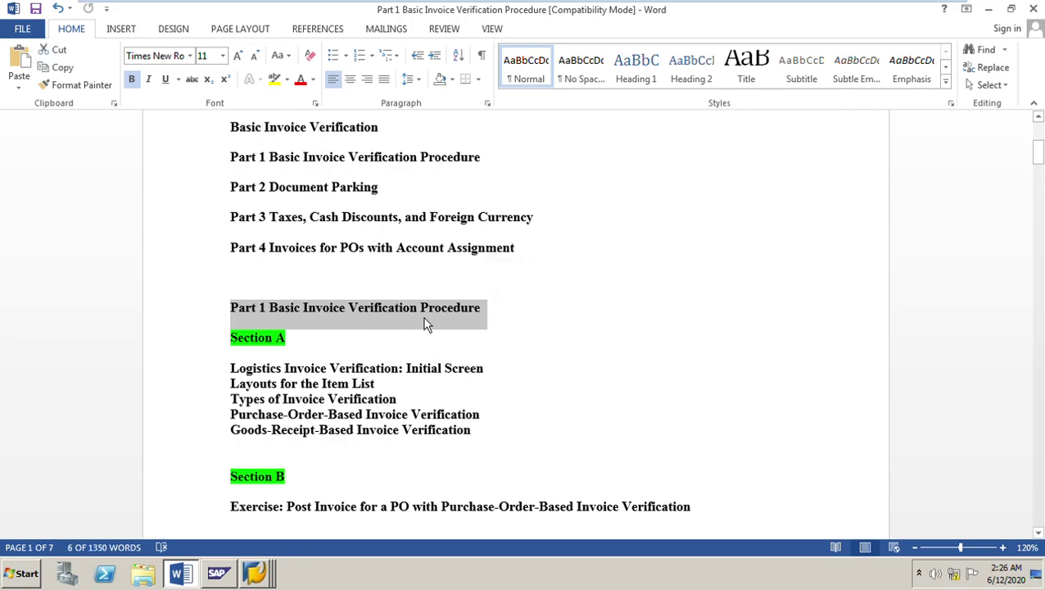
scroll(425, 323, down, 1)
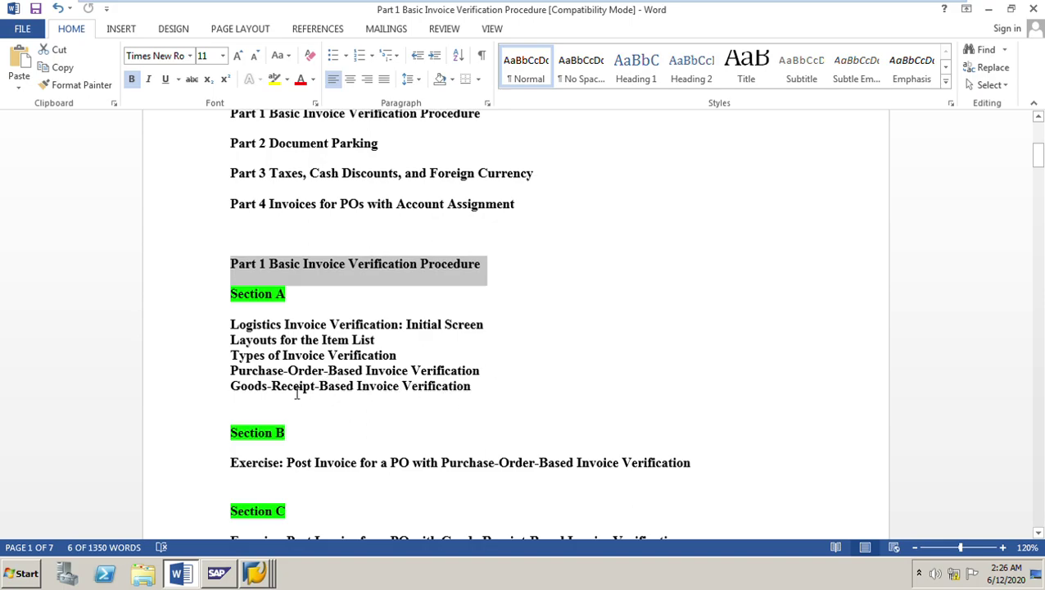
scroll(463, 402, down, 2)
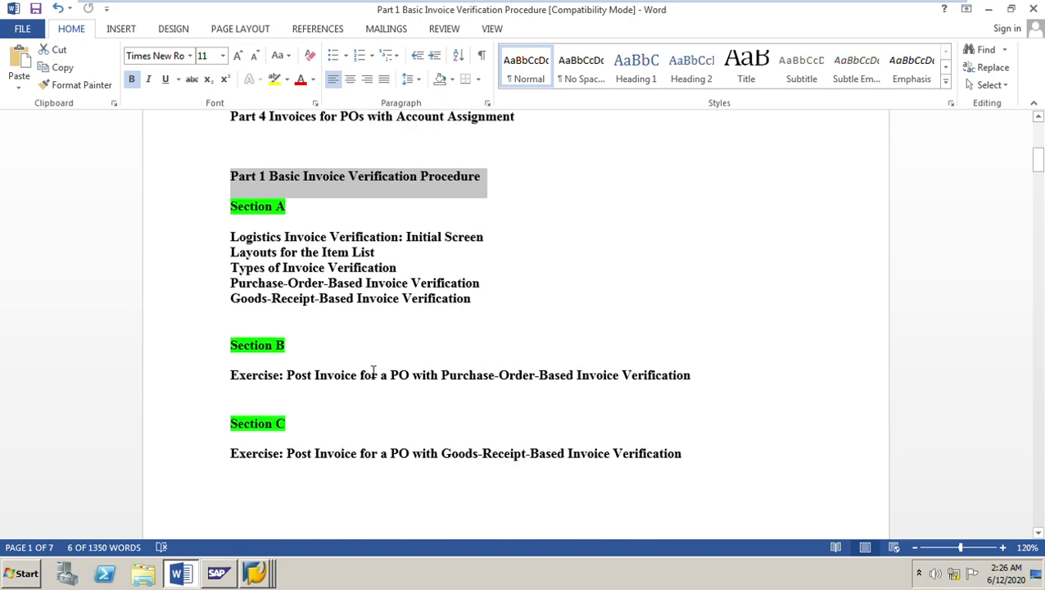
Highlight the first Exercise line under Section B, then scroll on through Section A
click(241, 381)
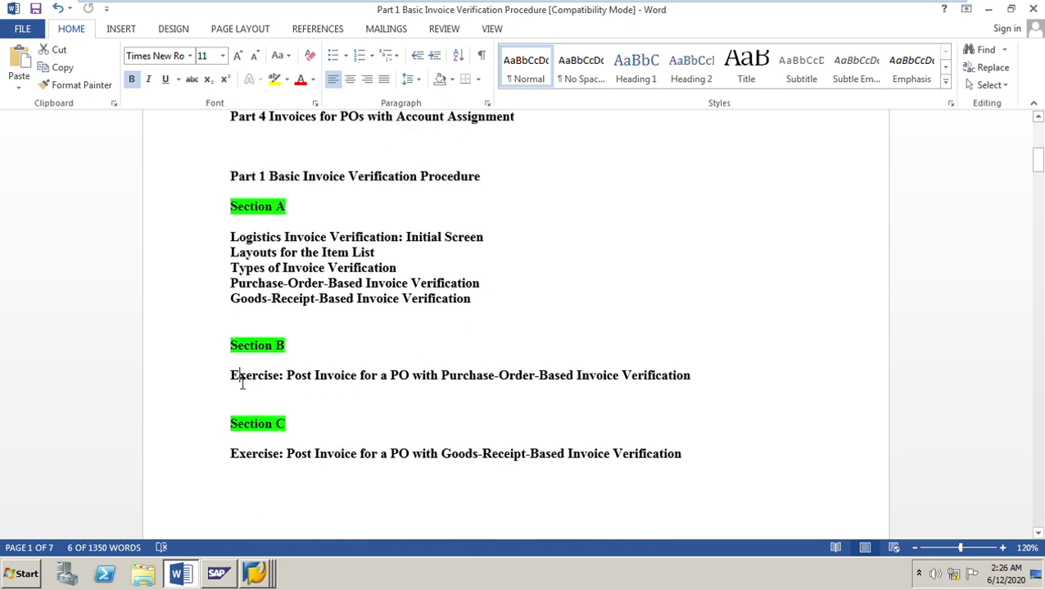
drag(232, 379, 726, 383)
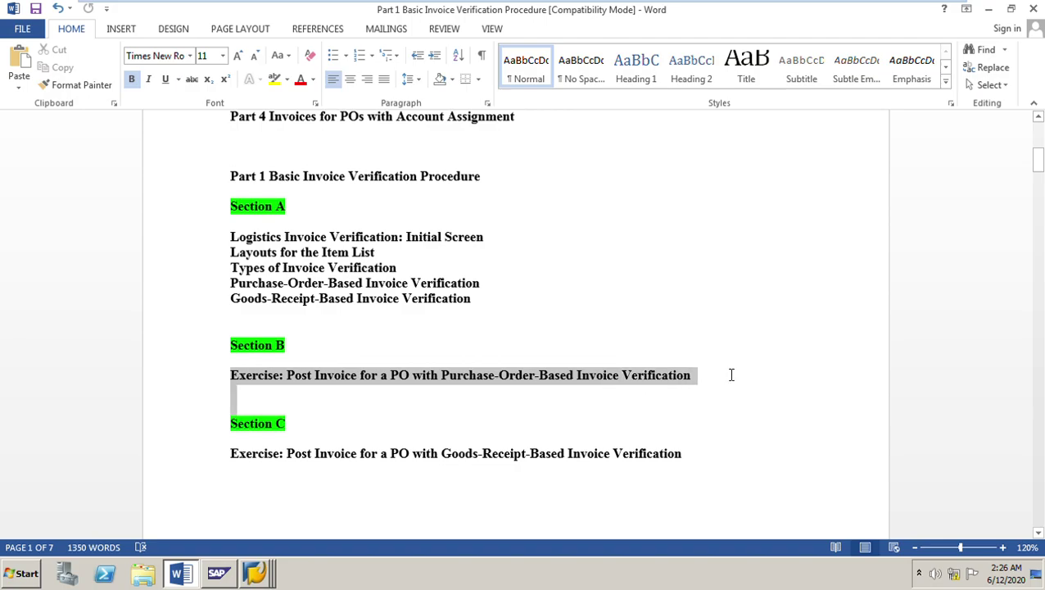
click(408, 419)
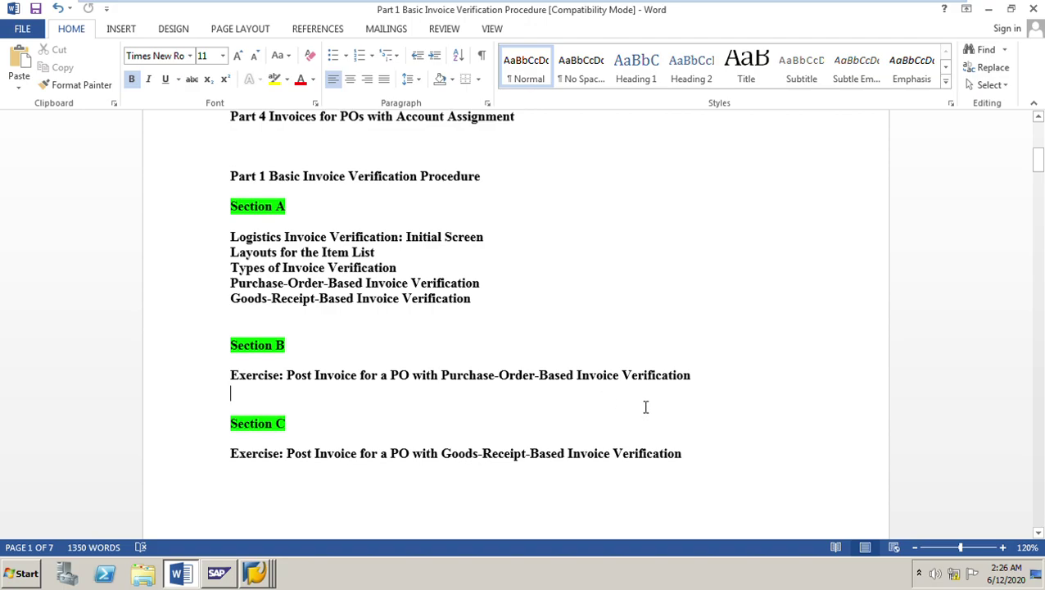
scroll(646, 408, down, 1)
scroll(646, 408, down, 9)
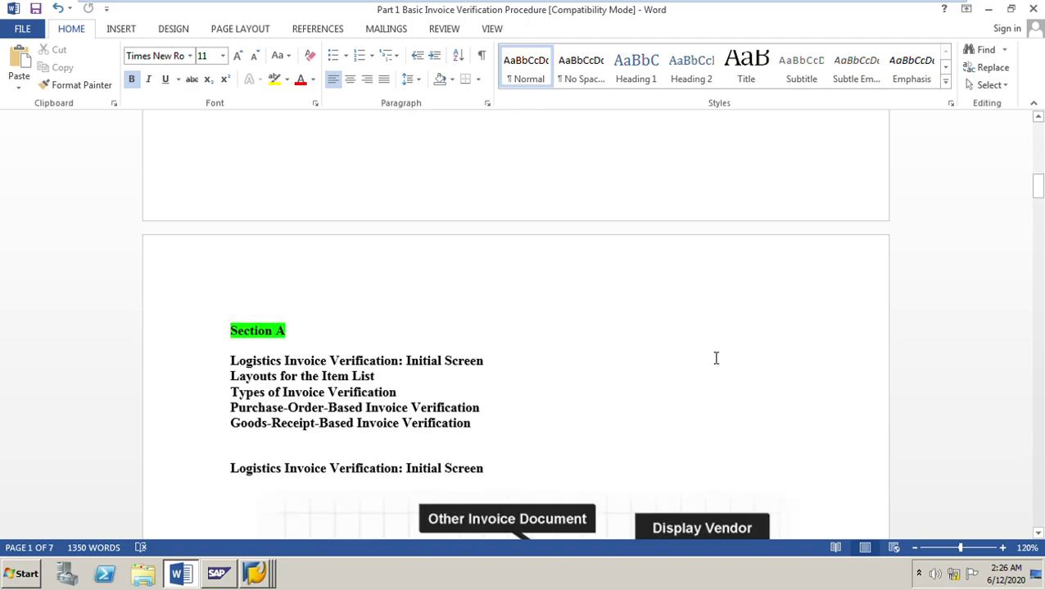
drag(1038, 185, 1038, 438)
scroll(710, 370, up, 12)
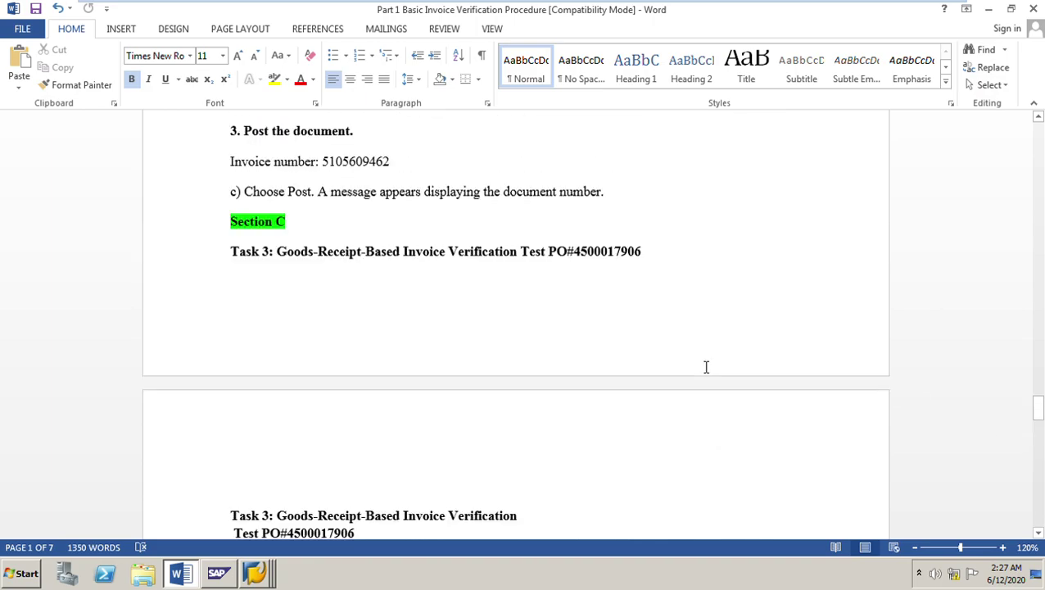
scroll(706, 367, up, 15)
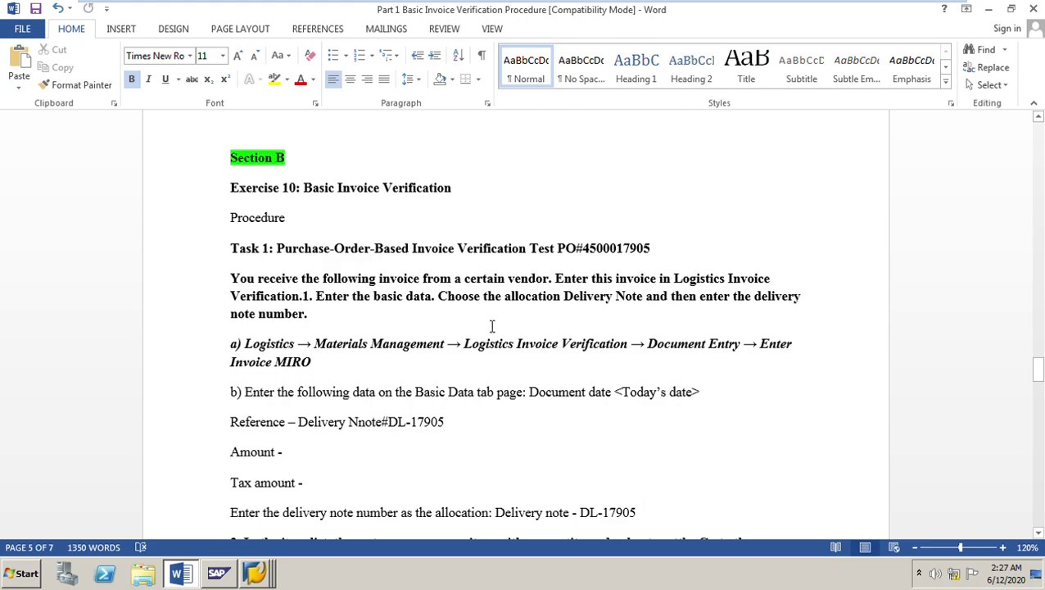
scroll(433, 412, down, 2)
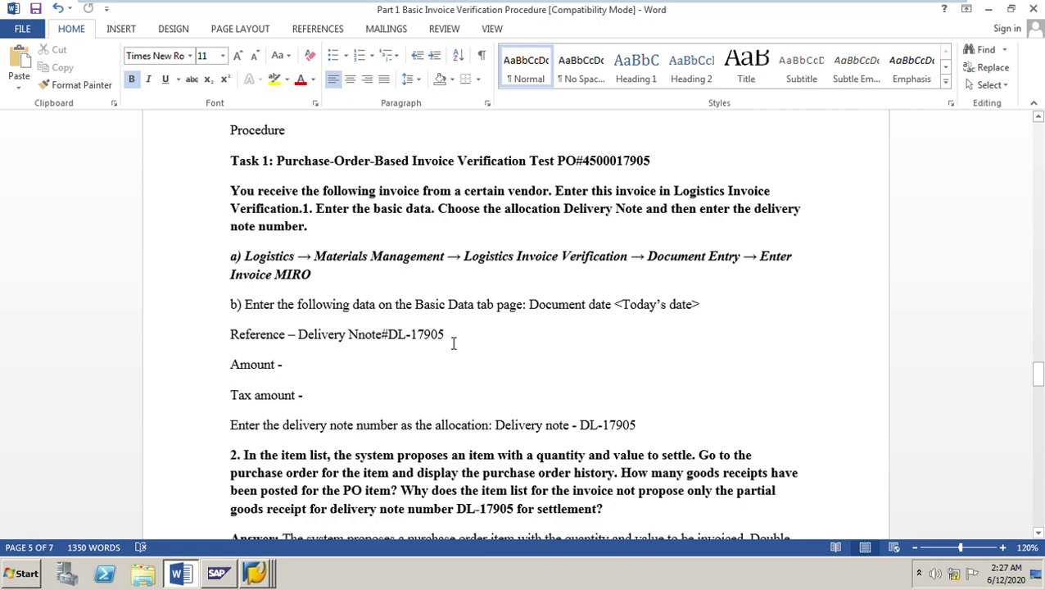
Start MIRO from the transaction history and set the invoice date to 11.06.2020
click(255, 573)
click(262, 517)
click(141, 41)
click(61, 65)
key(Return)
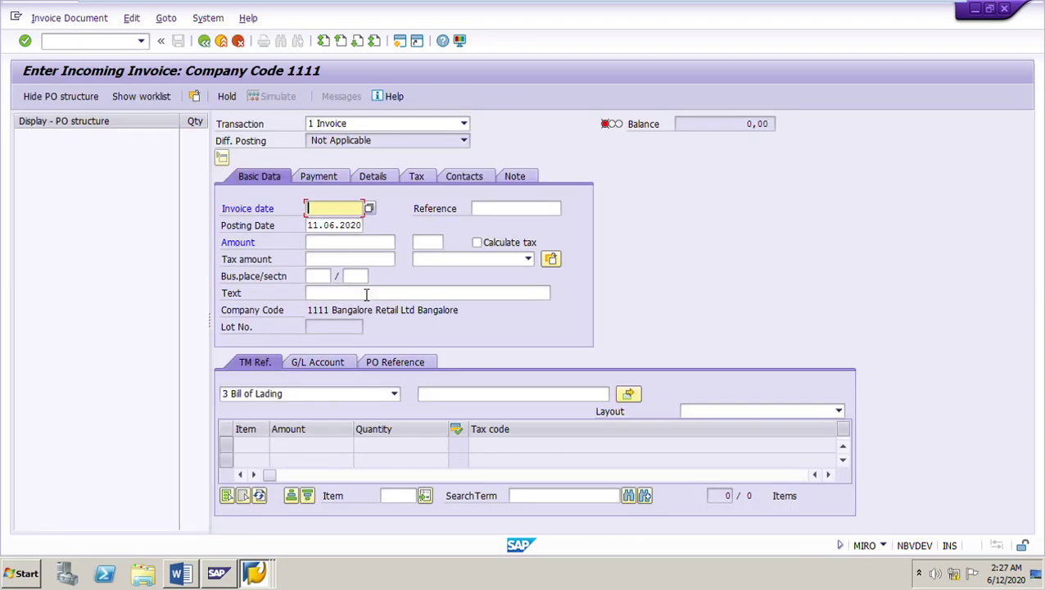
key(BackSpace)
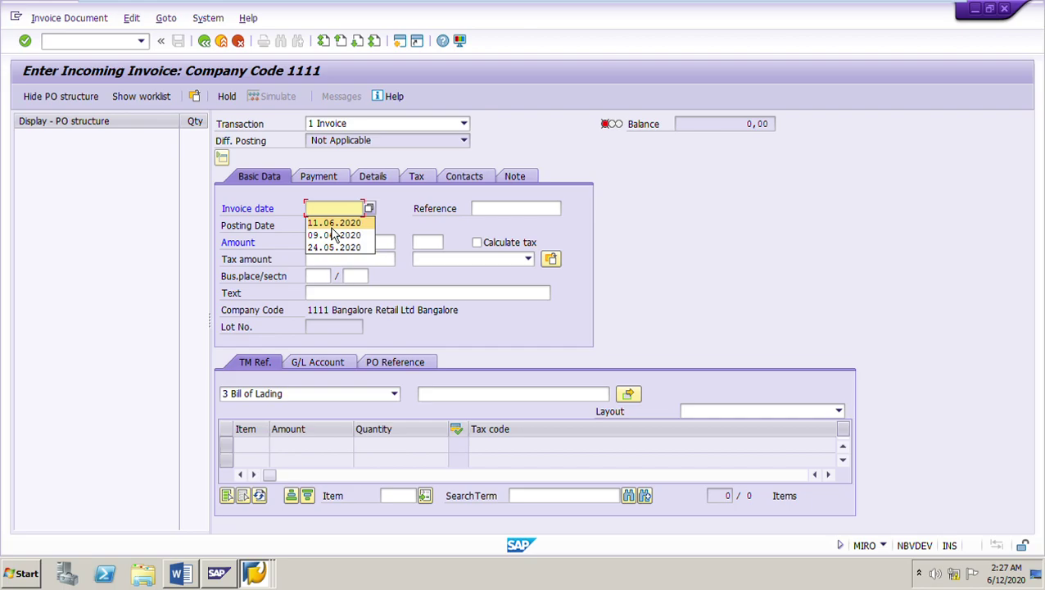
click(331, 228)
key(Return)
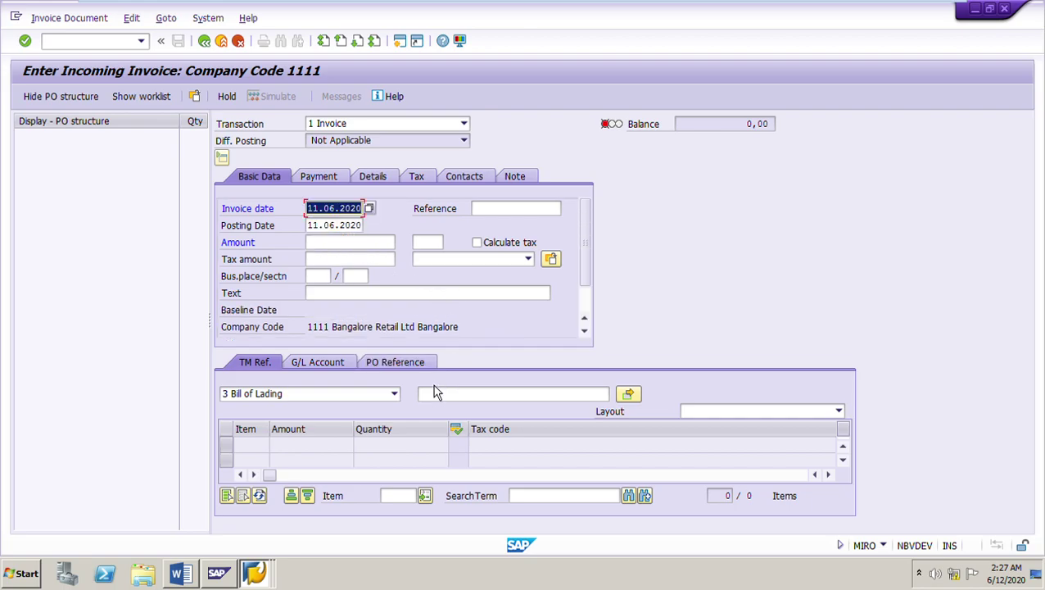
Set the PO reference type to Delivery Note and copy DL-17905 from the Word instructions
click(394, 363)
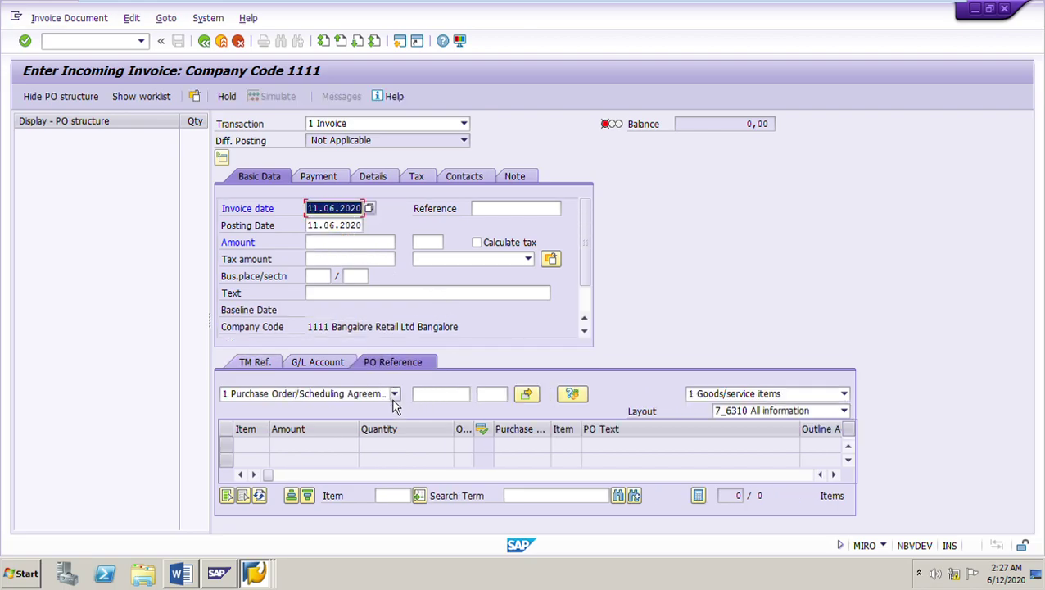
click(394, 393)
click(275, 421)
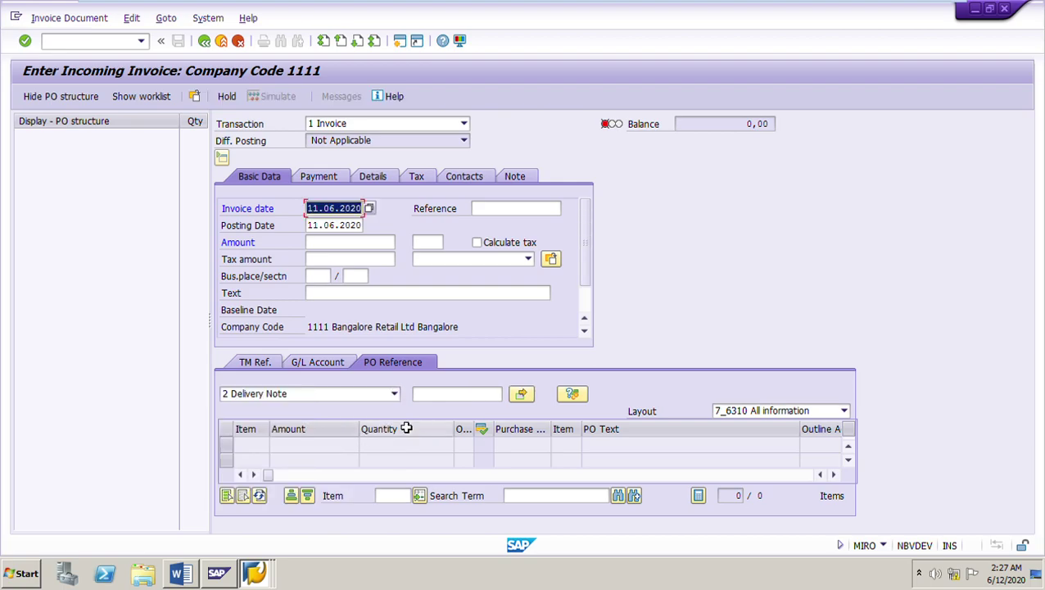
click(451, 396)
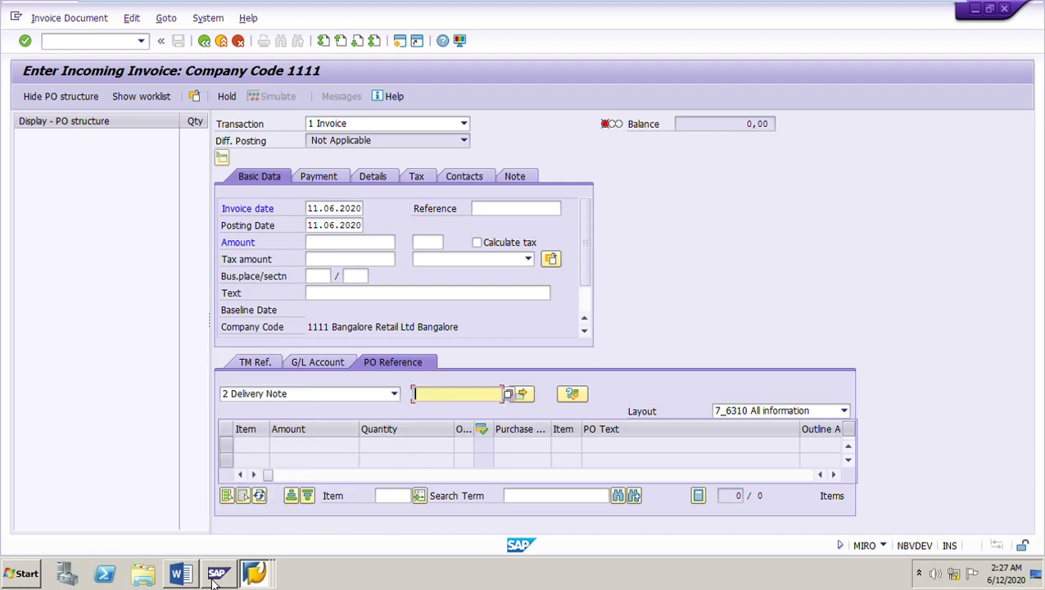
click(181, 573)
drag(447, 337, 390, 340)
key(ctrl+c)
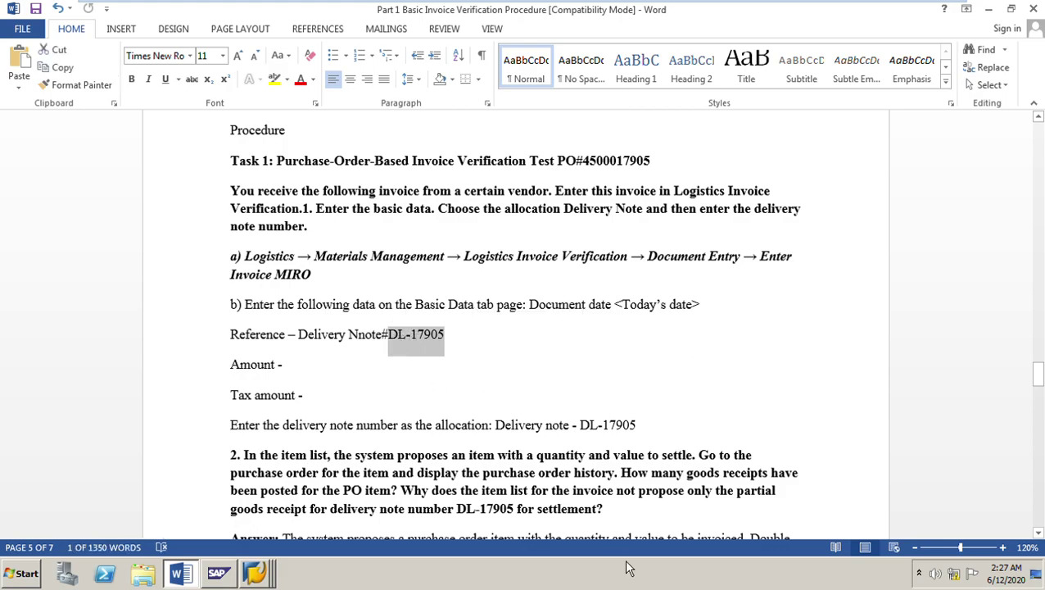
right_click(272, 578)
click(279, 498)
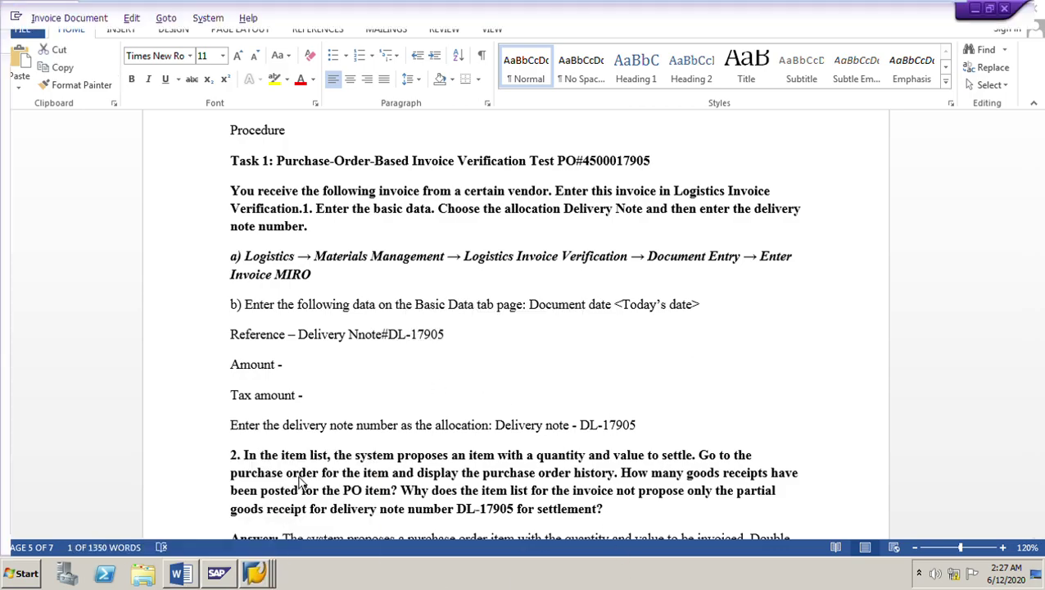
click(460, 394)
key(ctrl+v)
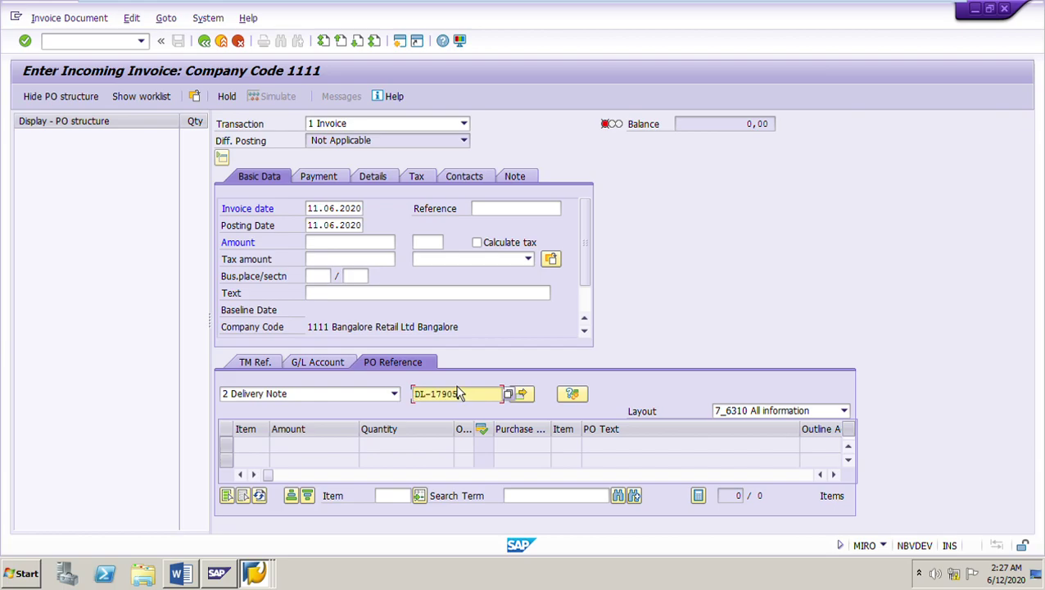
key(Return)
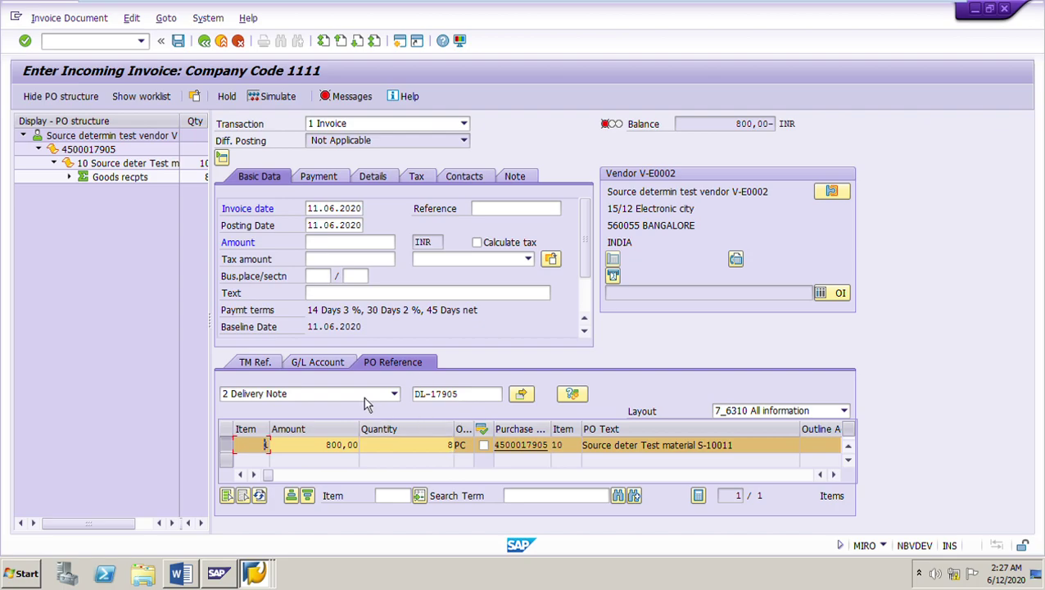
Scroll Word to the item 2 goods-receipt question and its answer
click(190, 577)
scroll(637, 410, down, 3)
scroll(638, 410, down, 1)
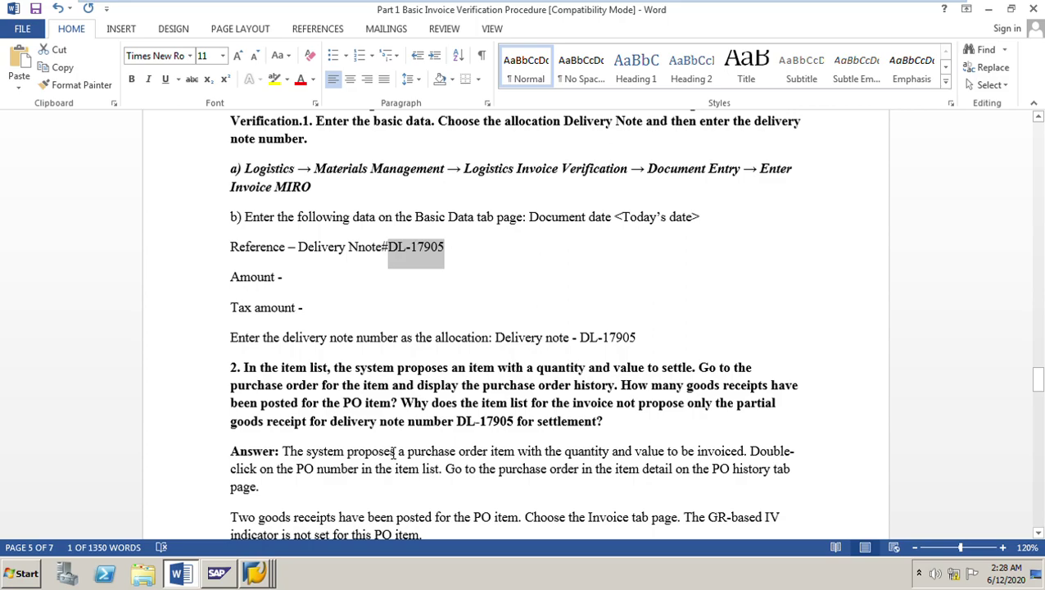
drag(457, 425, 507, 429)
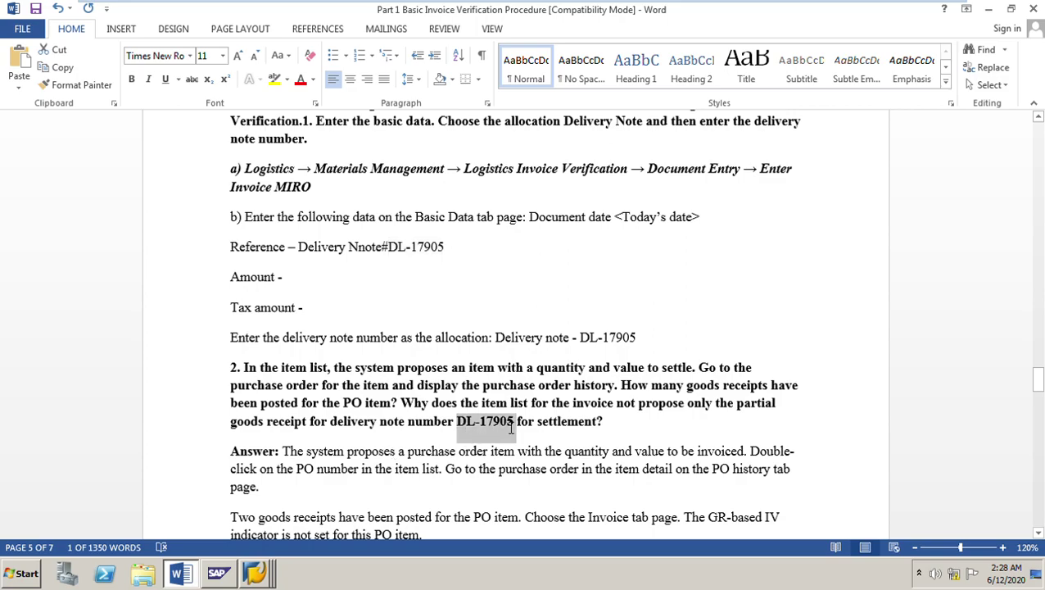
right_click(264, 578)
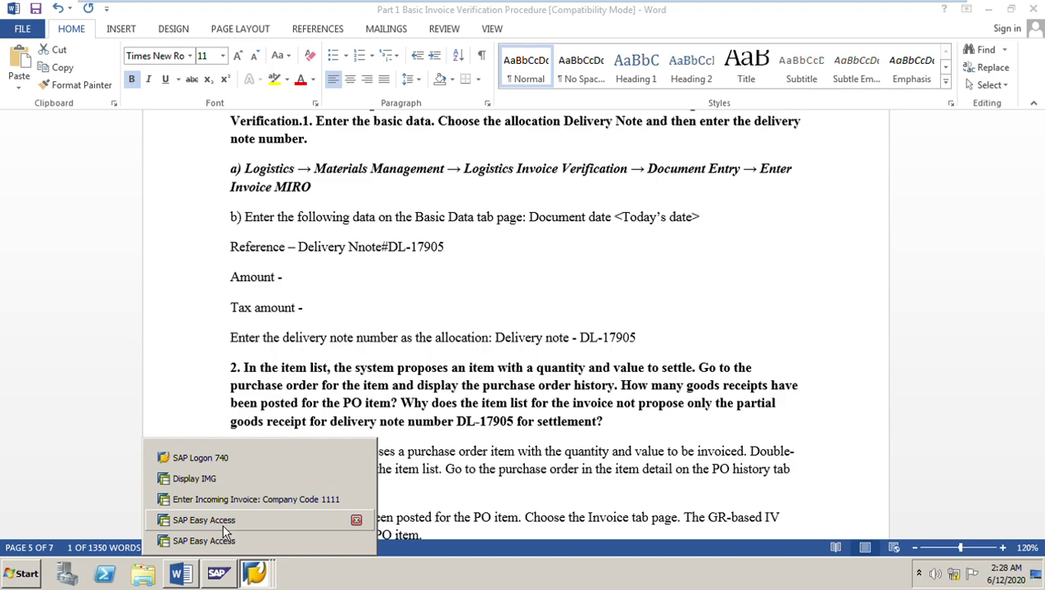
click(625, 331)
scroll(563, 302, up, 4)
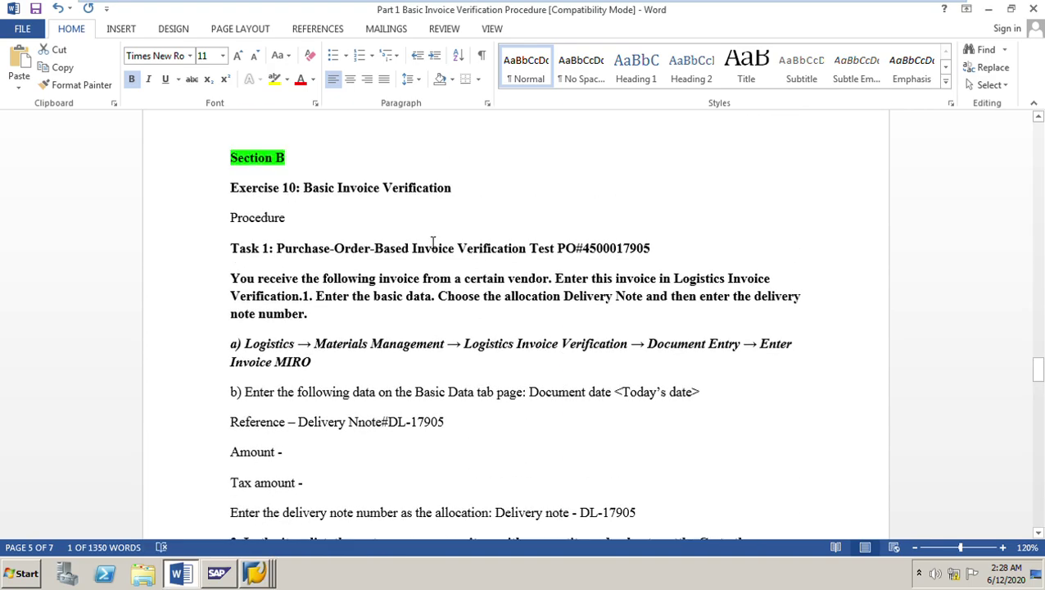
click(584, 250)
key(Left)
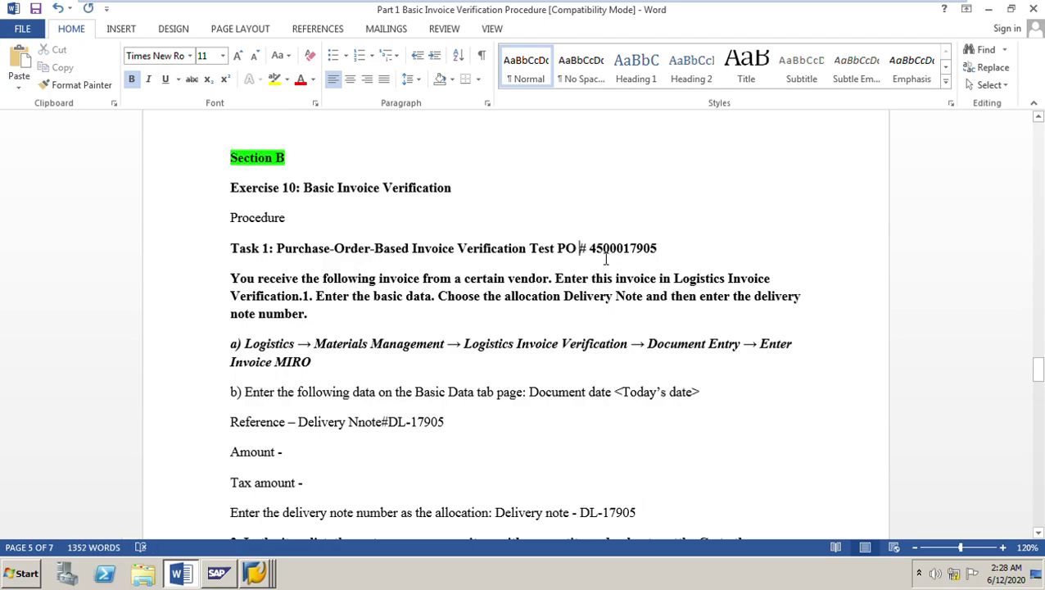
Return to the SAP Easy Access window and its recent transaction codes
right_click(253, 573)
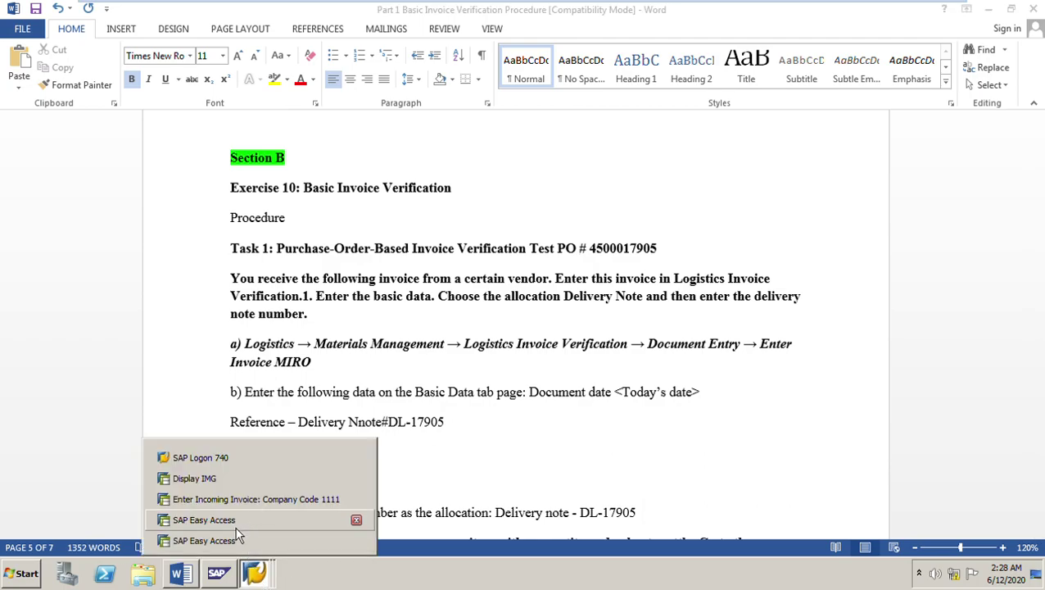
click(236, 529)
click(141, 41)
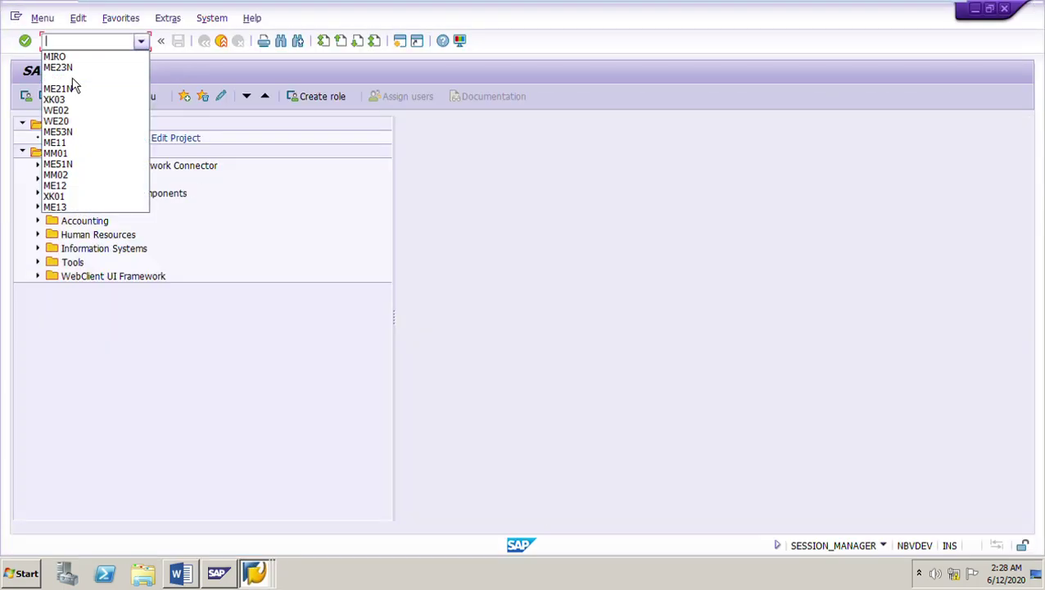
click(66, 68)
key(Return)
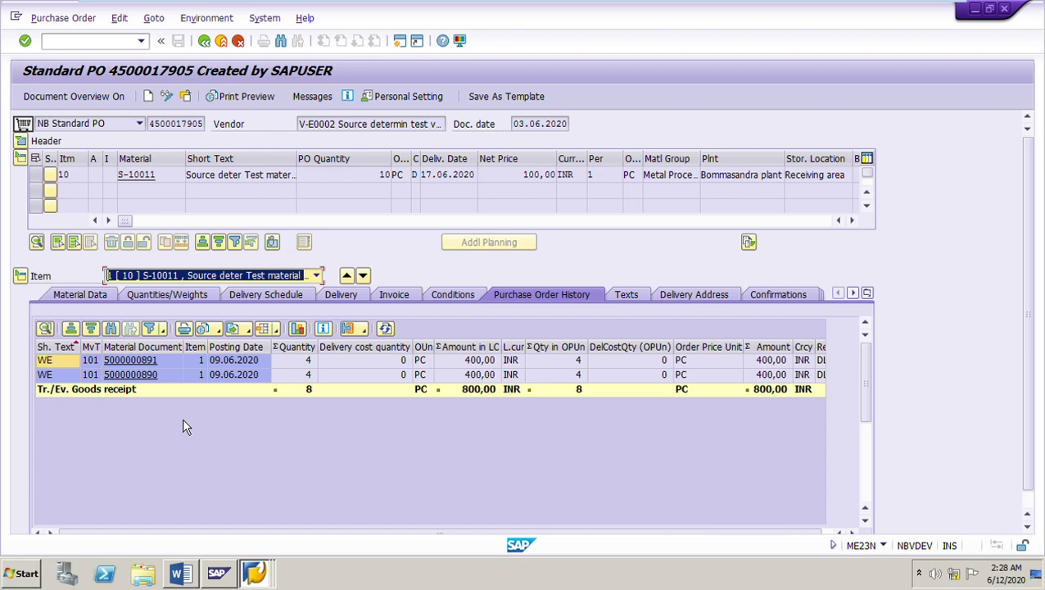
click(136, 375)
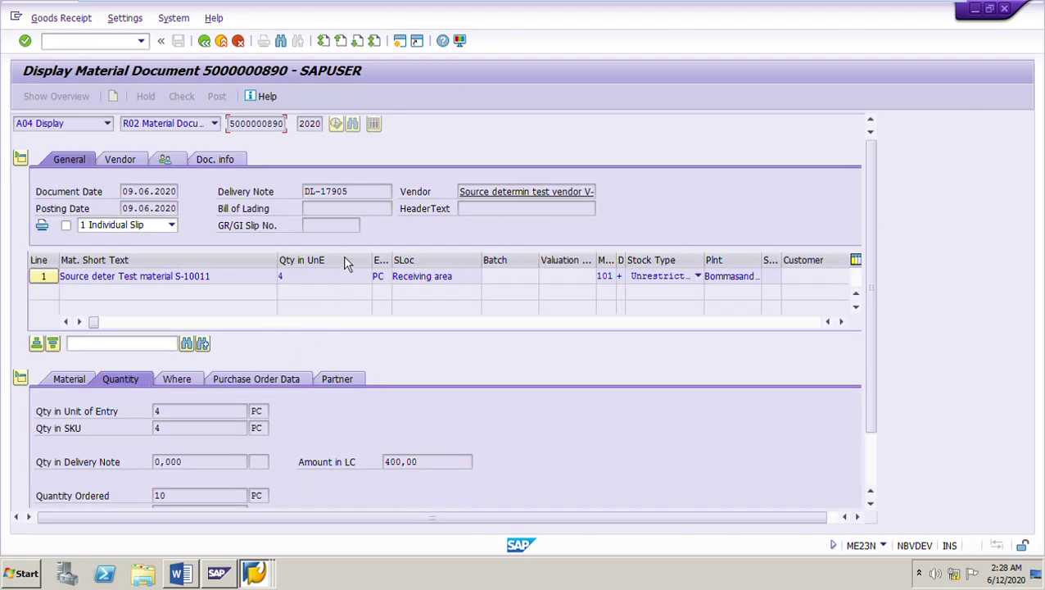
drag(357, 195, 288, 195)
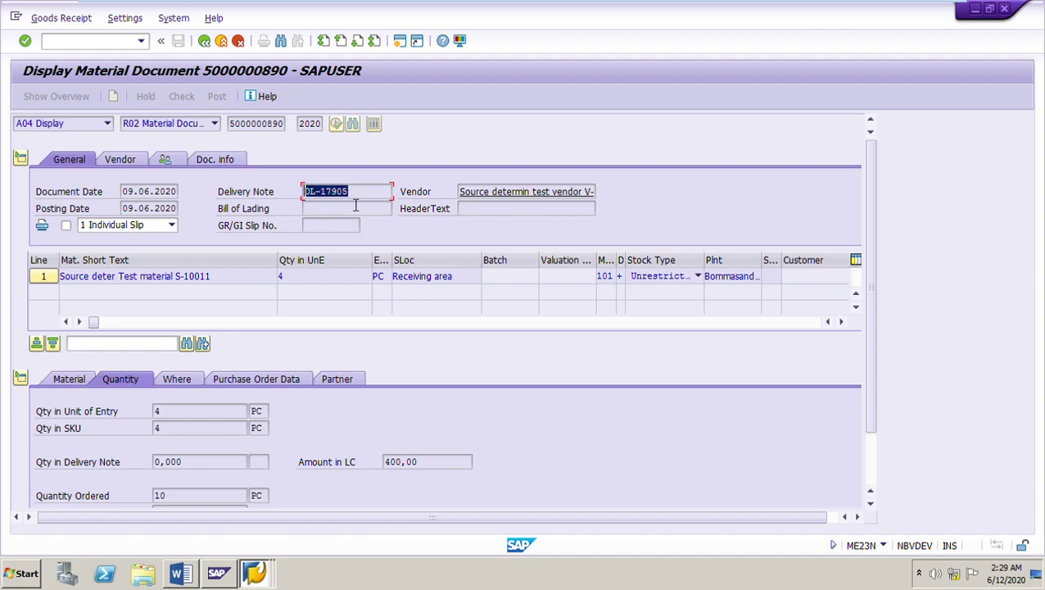
double_click(155, 410)
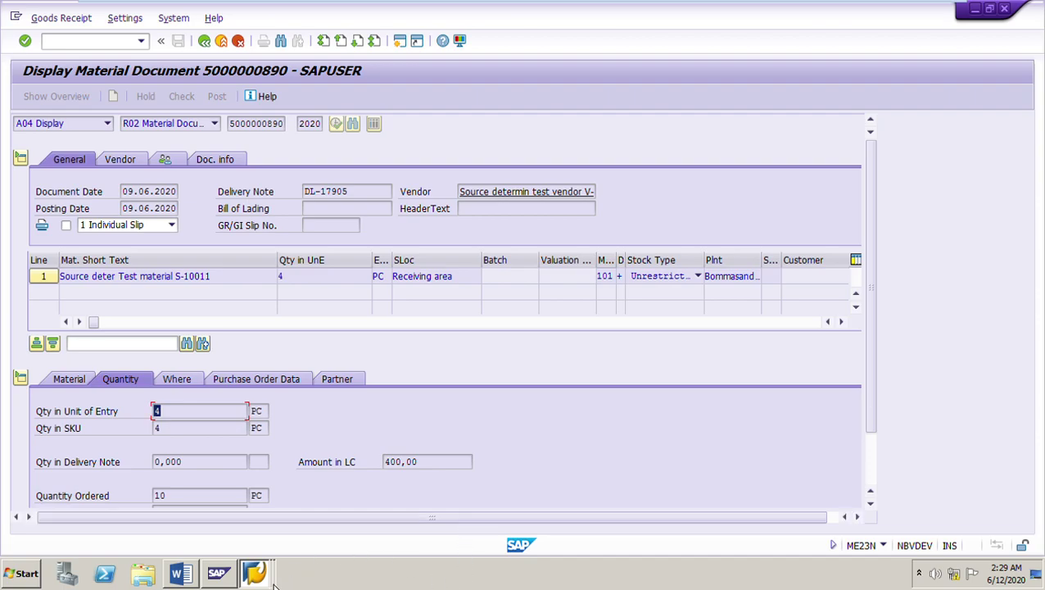
Compare DL-17905 and the item quantity on the incoming invoice, then return to the PO history
mouse_move(273, 580)
click(262, 515)
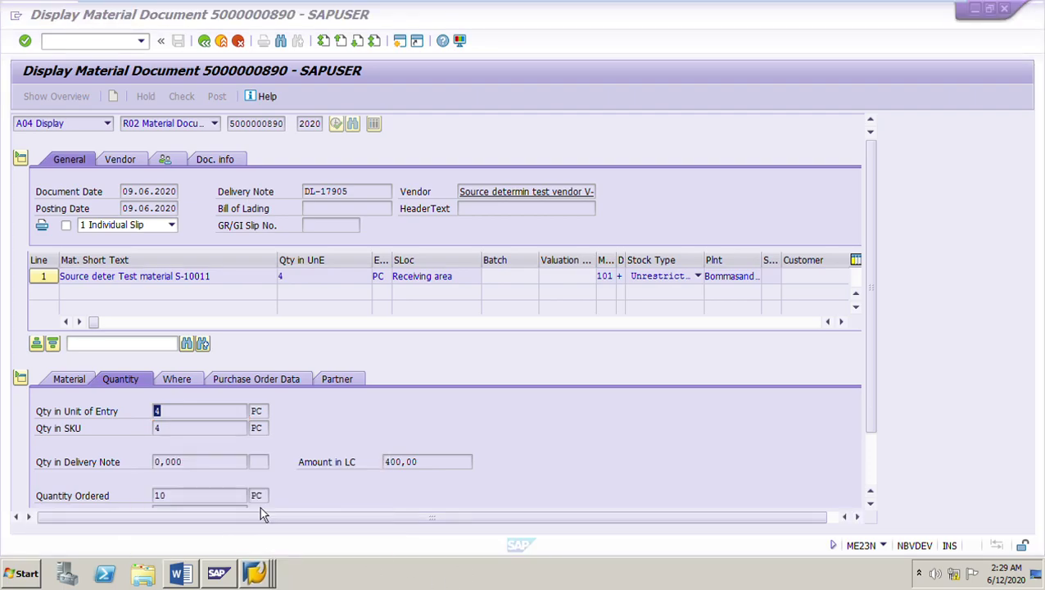
click(466, 397)
drag(467, 397, 413, 394)
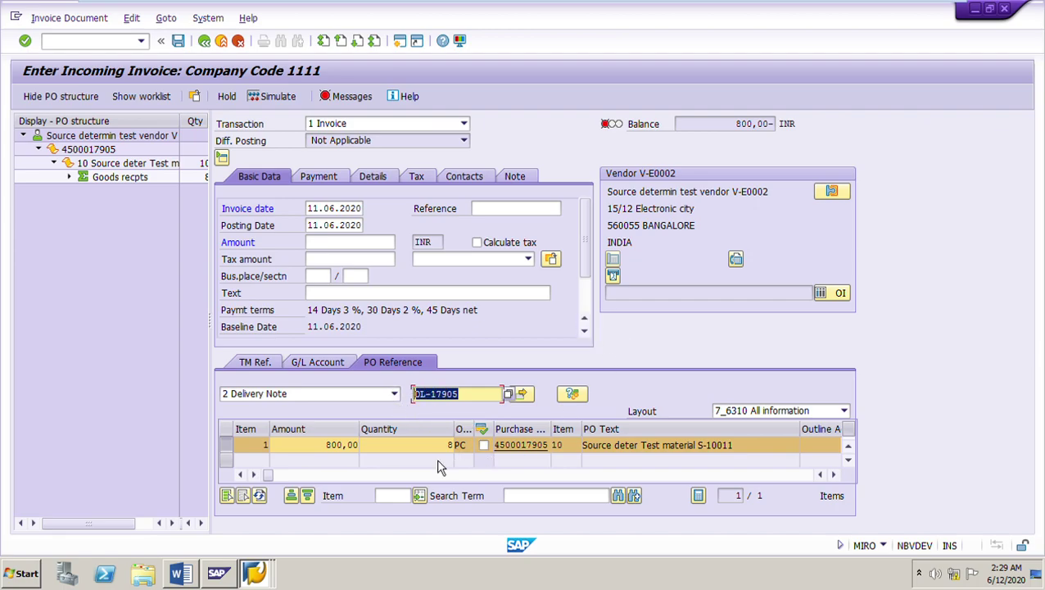
click(453, 445)
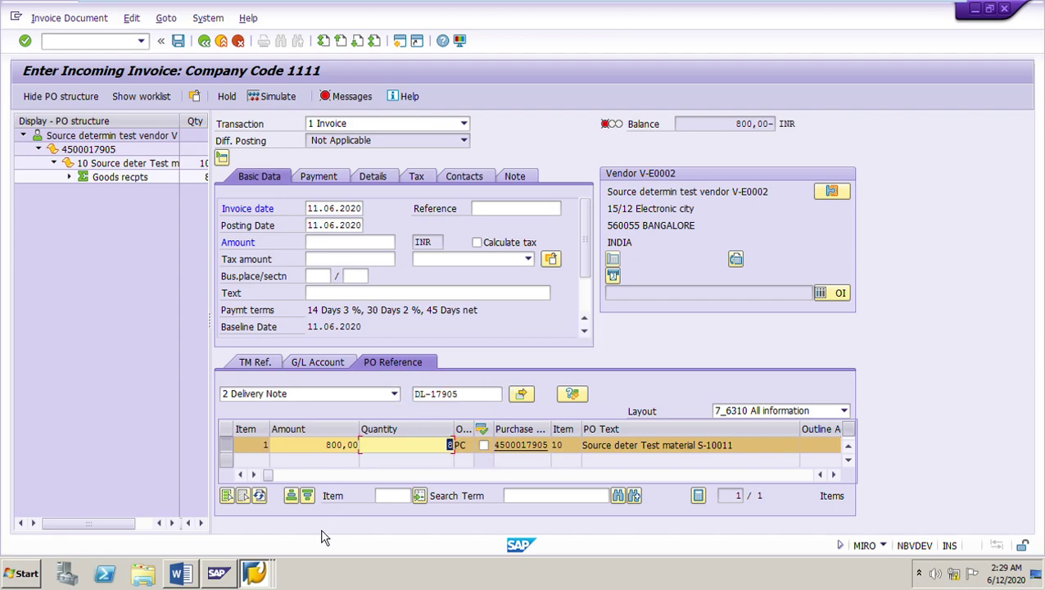
click(255, 573)
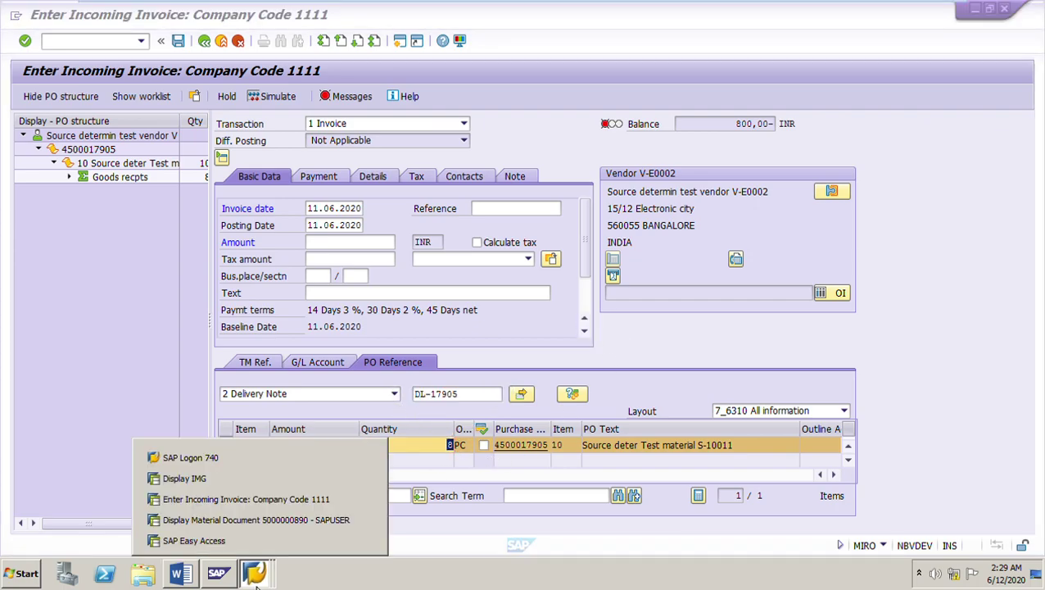
click(239, 521)
click(205, 41)
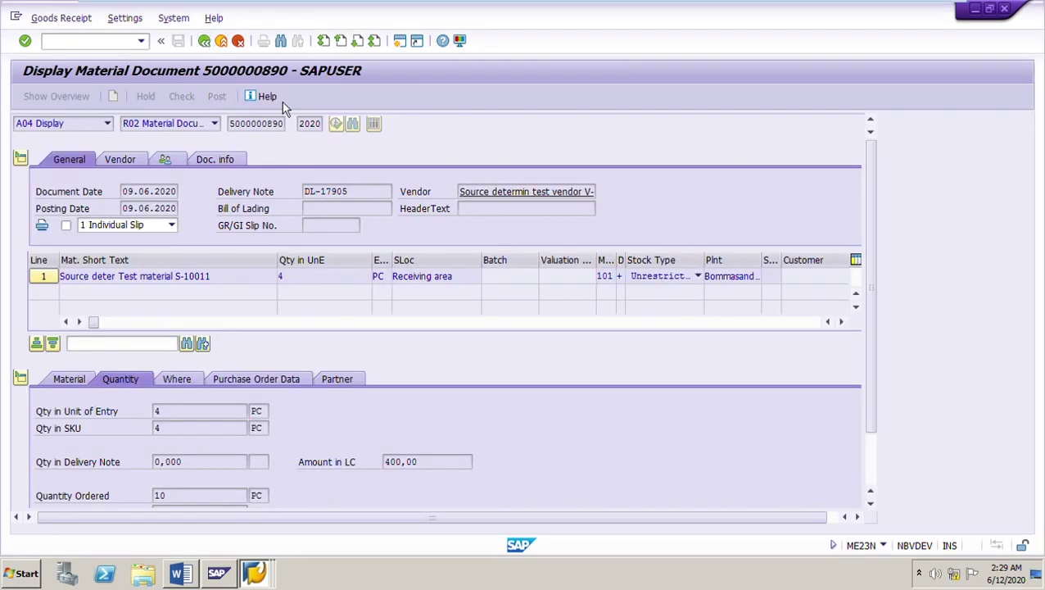
Open the PO item's Invoice tab and check Inv. Receipt is set and GR-Bsd IV is not
click(397, 299)
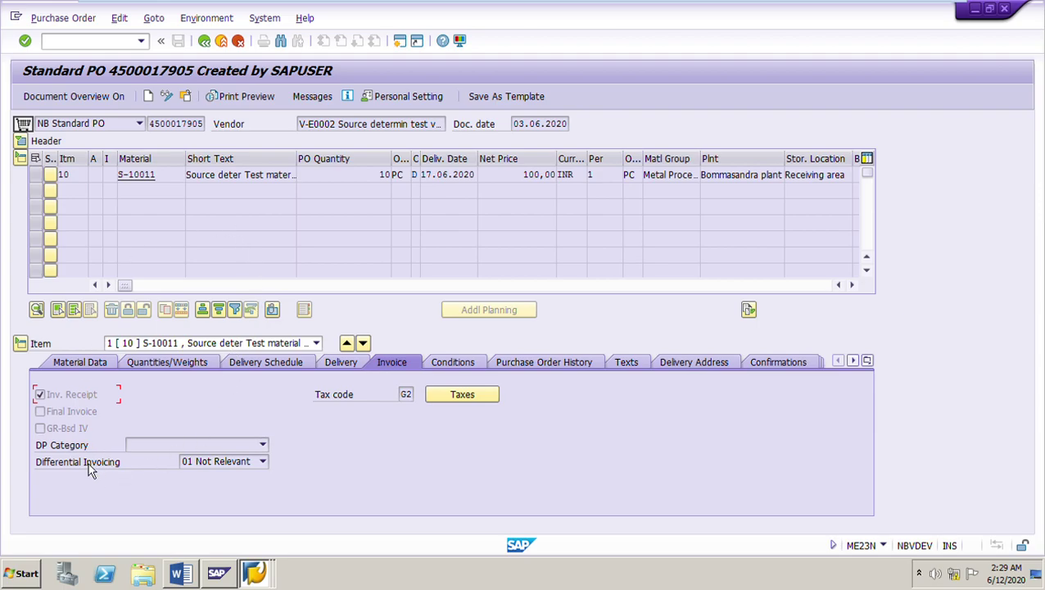
click(47, 439)
Leave the unposted DL-17905 incoming invoice, answering No to saving it
click(261, 575)
click(328, 498)
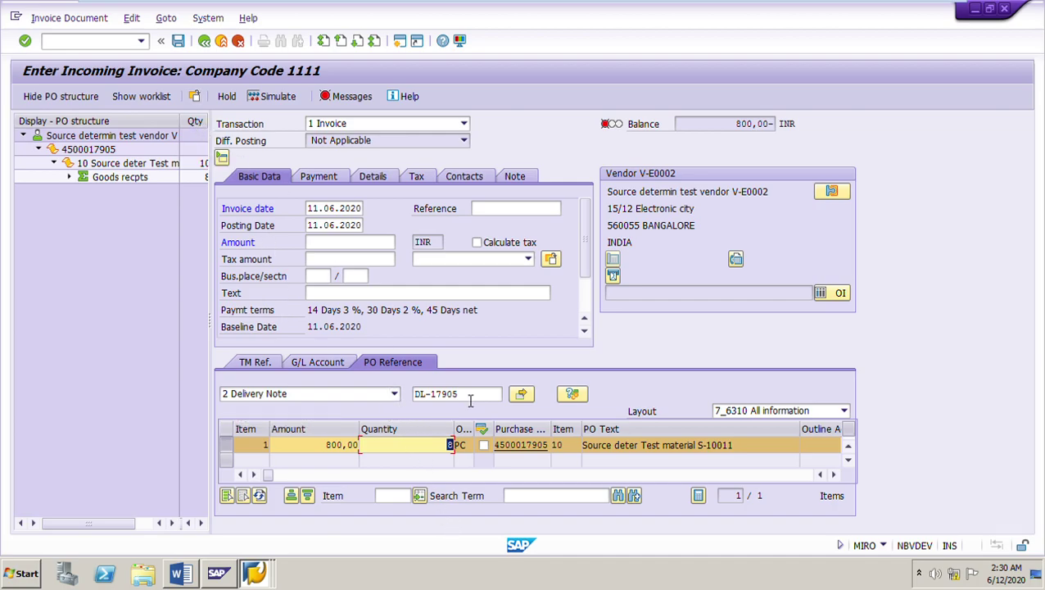
drag(471, 399, 404, 398)
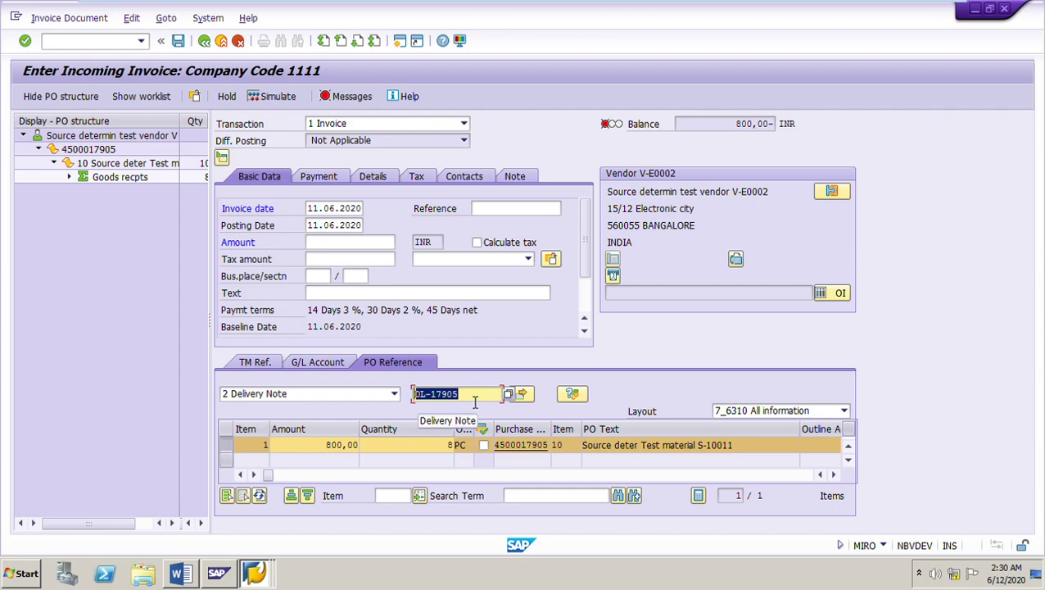
click(204, 41)
click(278, 288)
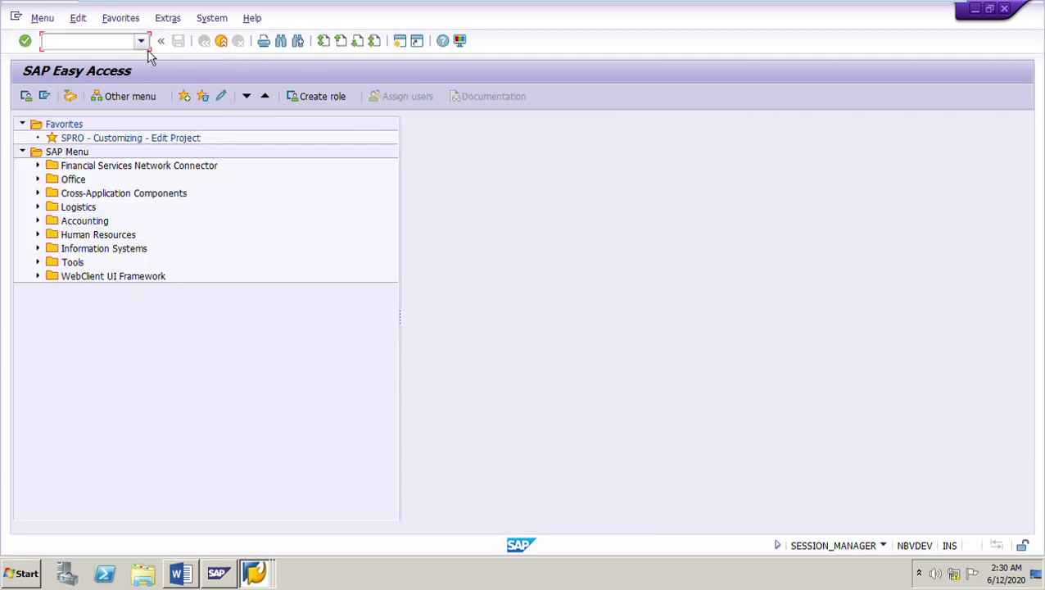
Restart MIRO from the command field's transaction history
click(146, 42)
key(Return)
click(147, 48)
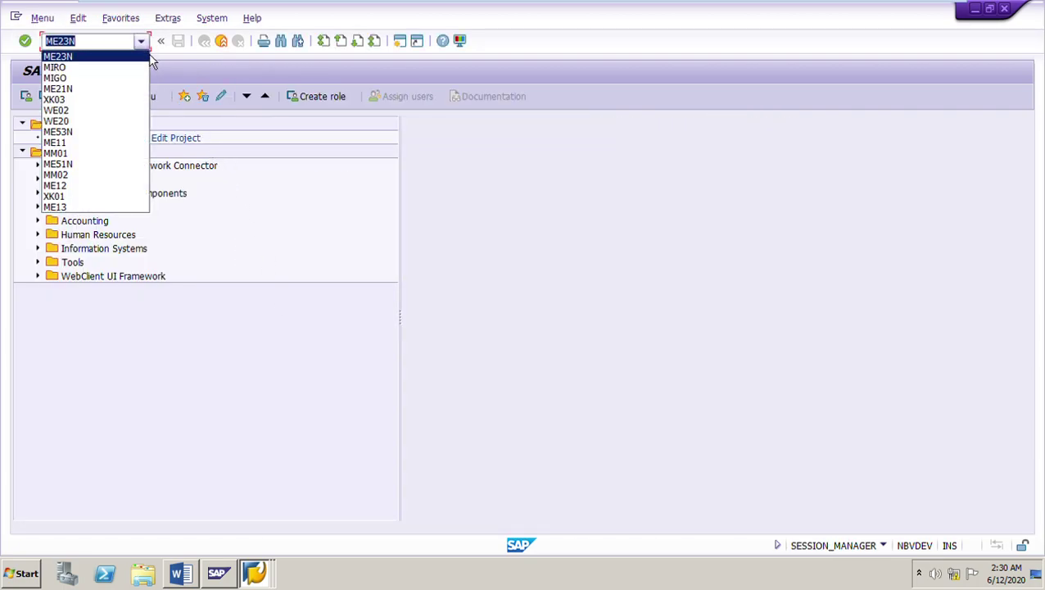
click(82, 67)
key(Return)
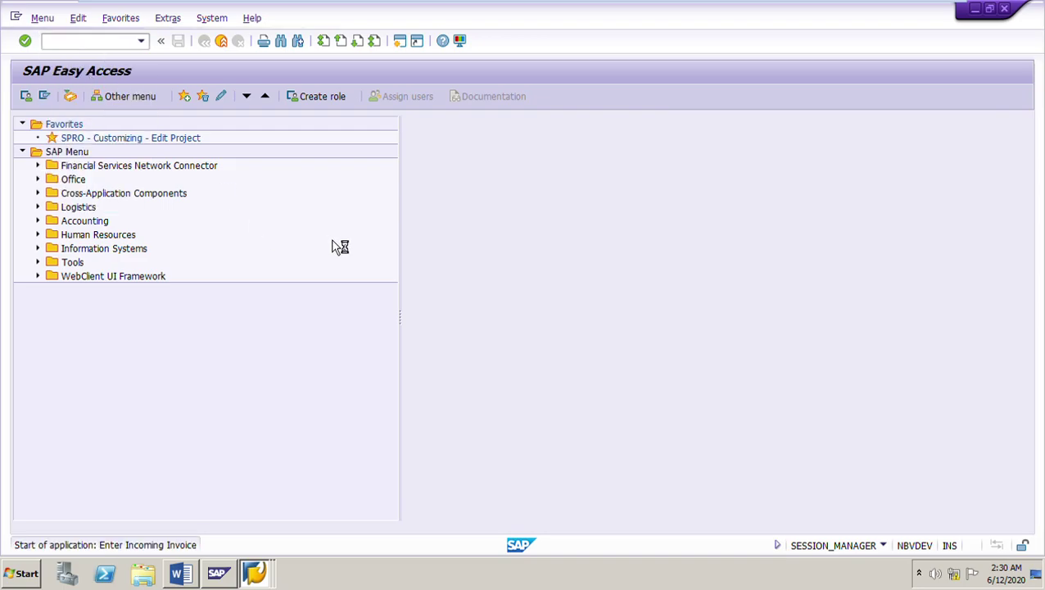
click(335, 209)
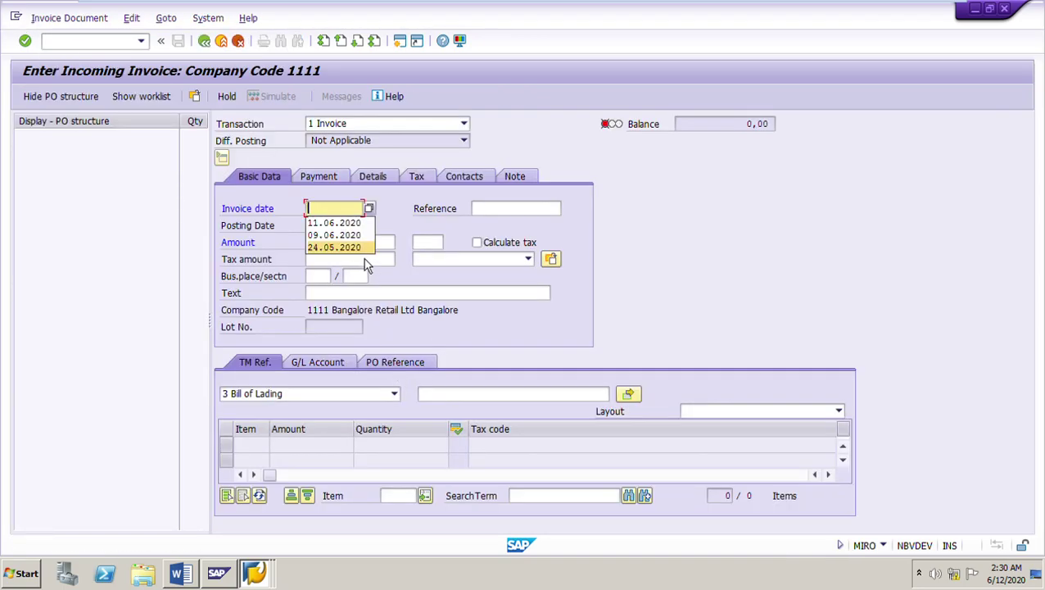
click(336, 217)
key(Return)
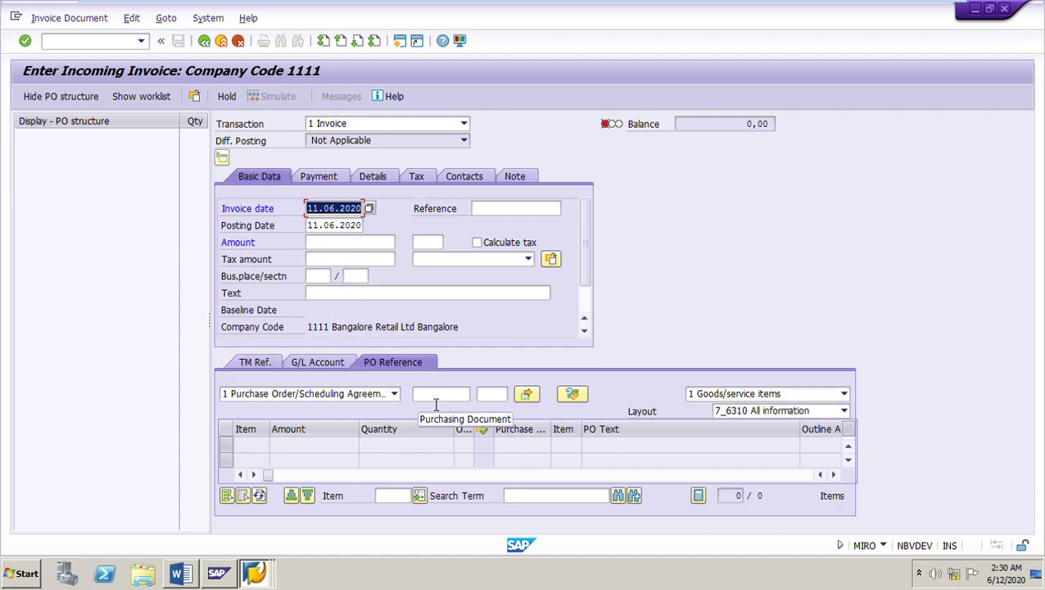
click(439, 394)
click(440, 408)
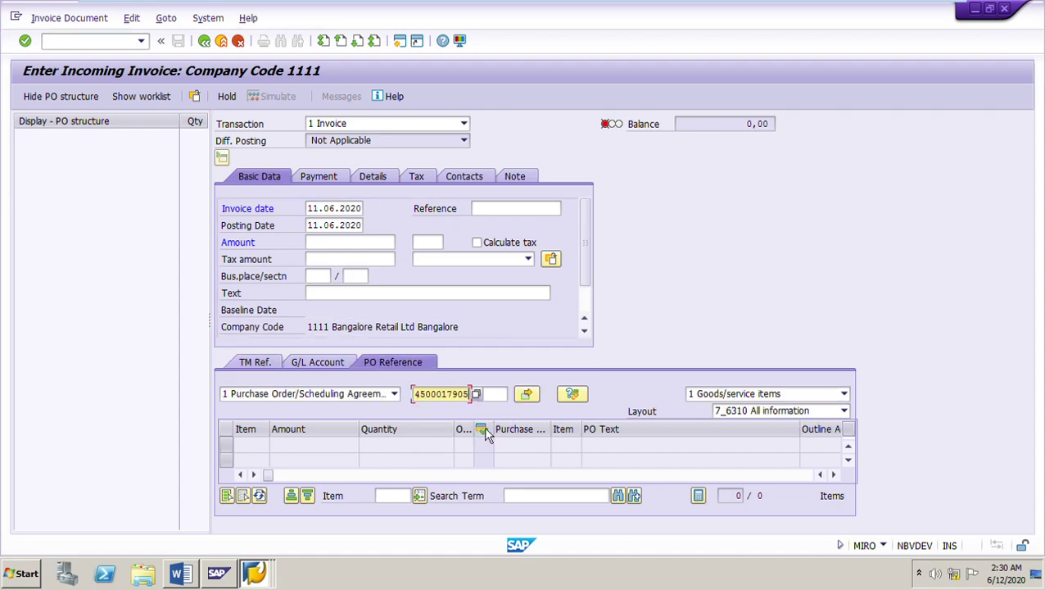
key(Return)
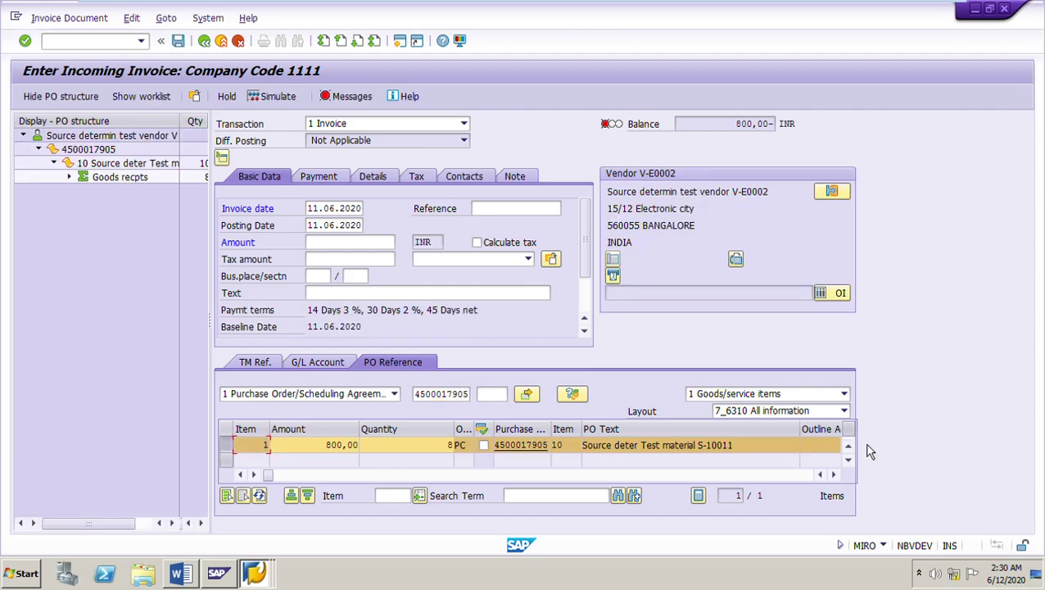
click(431, 449)
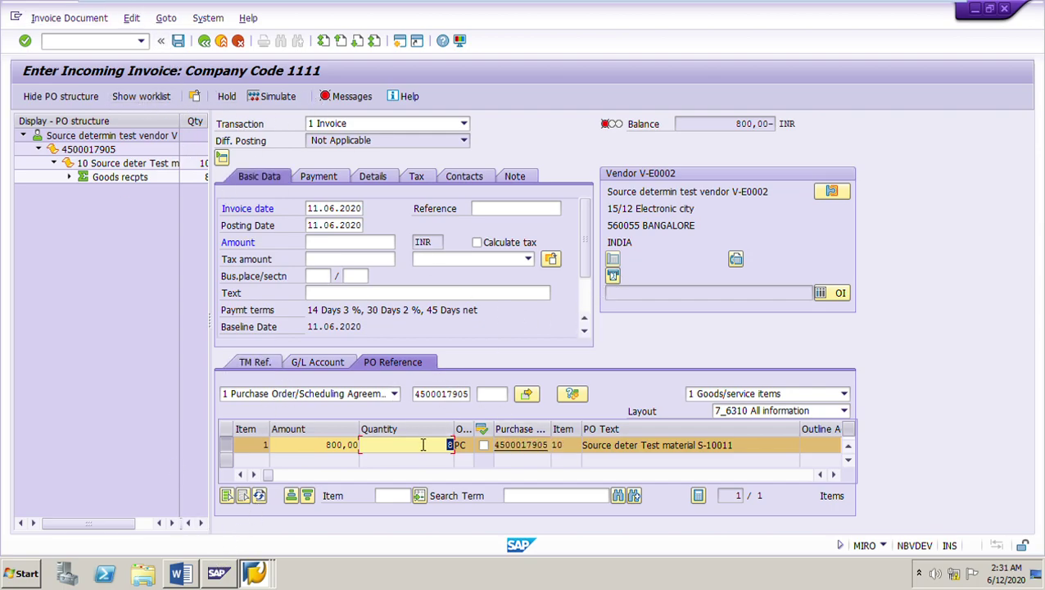
Switch the reference to Delivery Note DL-17905 and load its 800,00 item
click(394, 393)
click(263, 418)
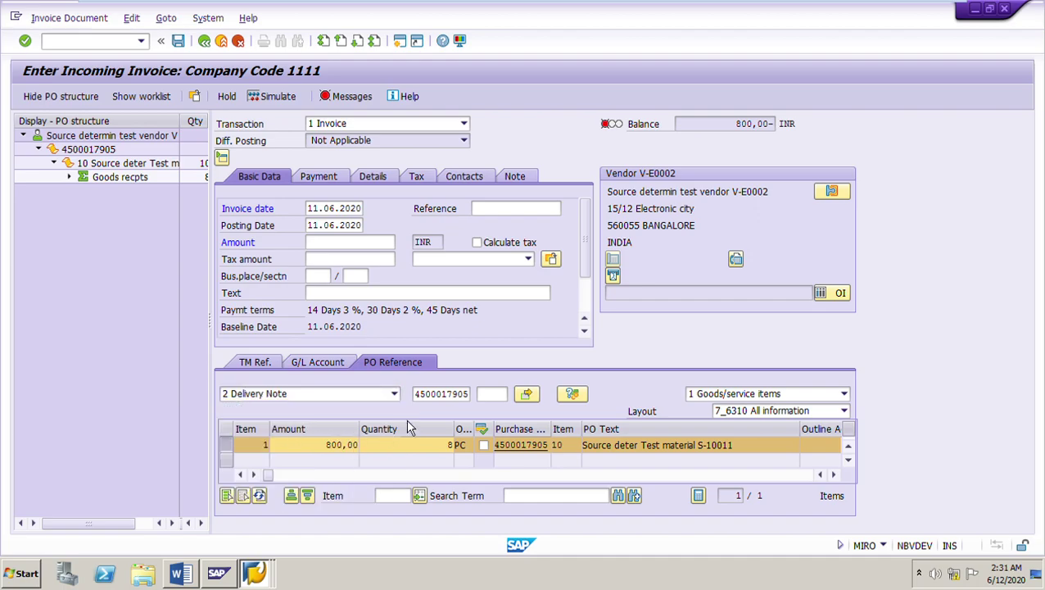
click(443, 396)
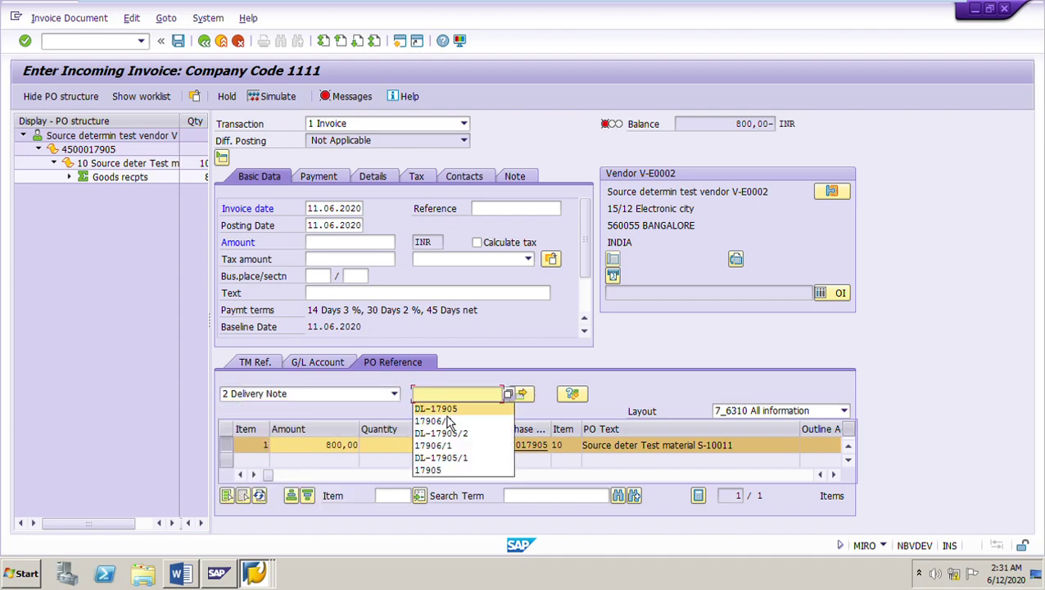
click(443, 407)
key(Return)
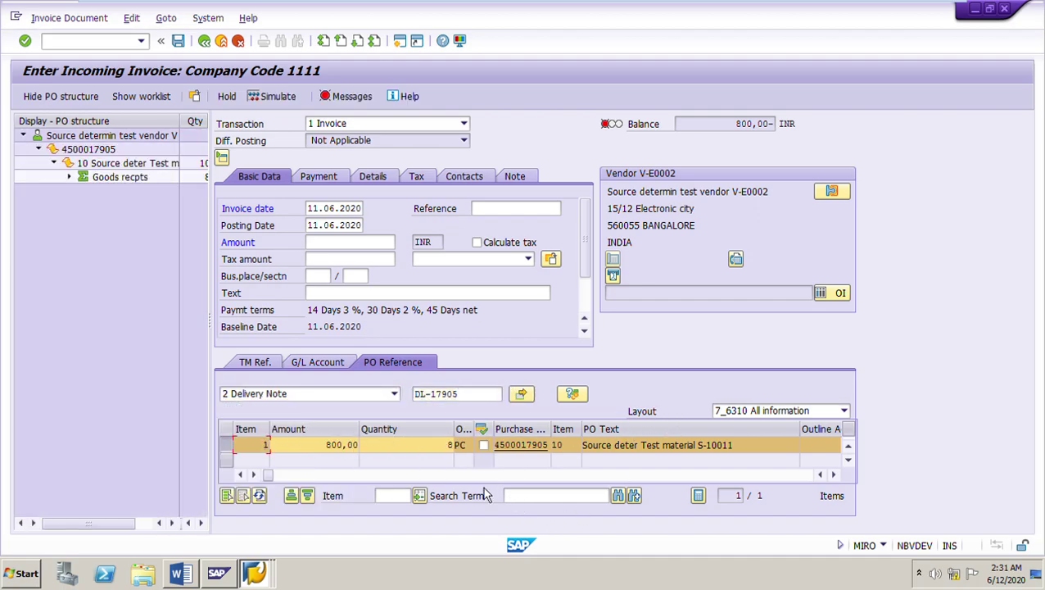
click(181, 572)
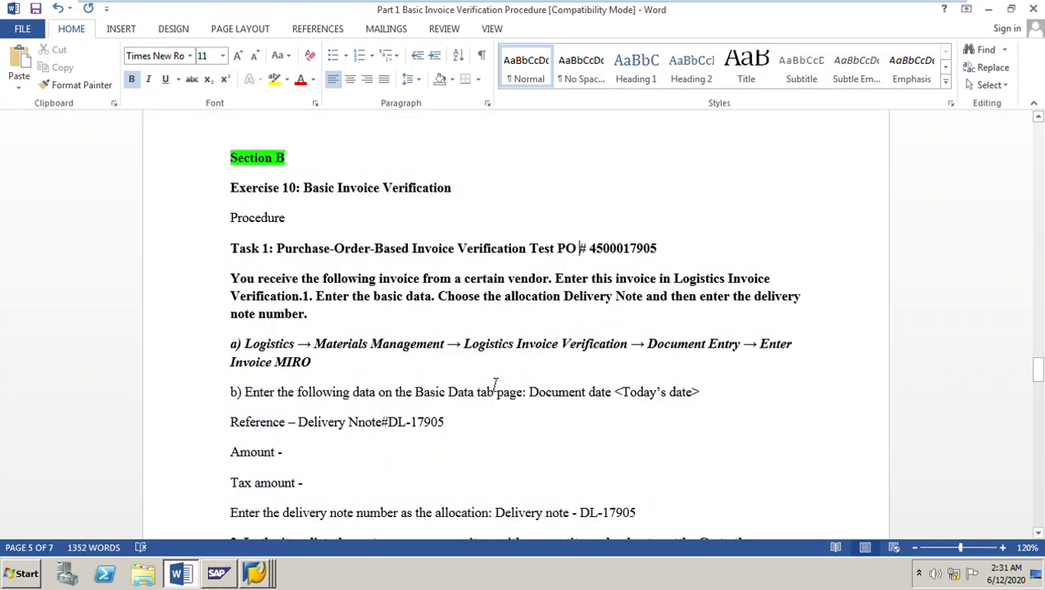
Read Task 1 step 3 on posting and recording the invoice number, then return to MIRO
scroll(487, 385, down, 3)
scroll(487, 385, down, 6)
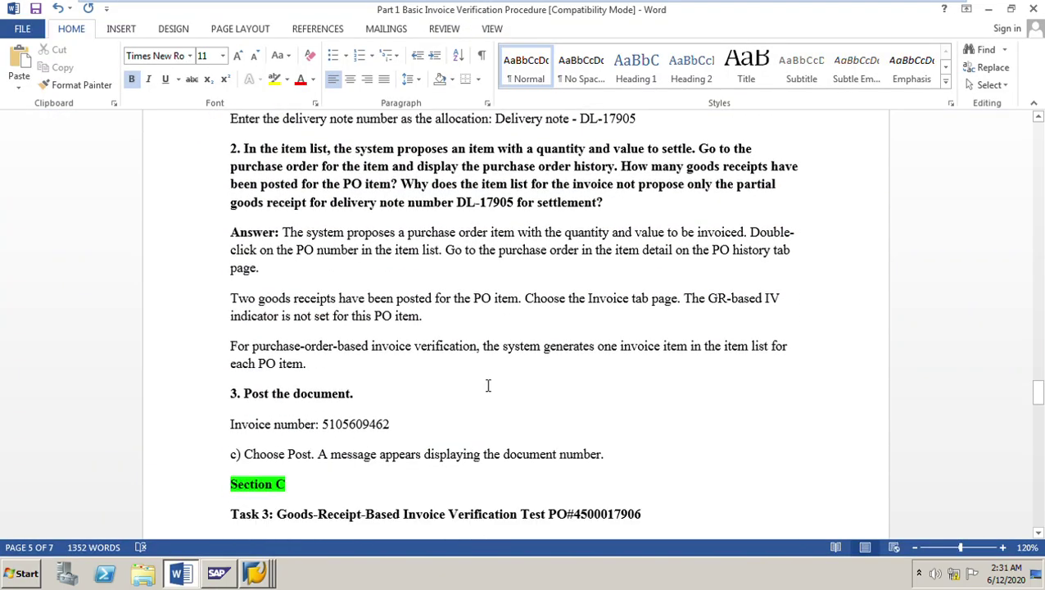
scroll(492, 389, down, 1)
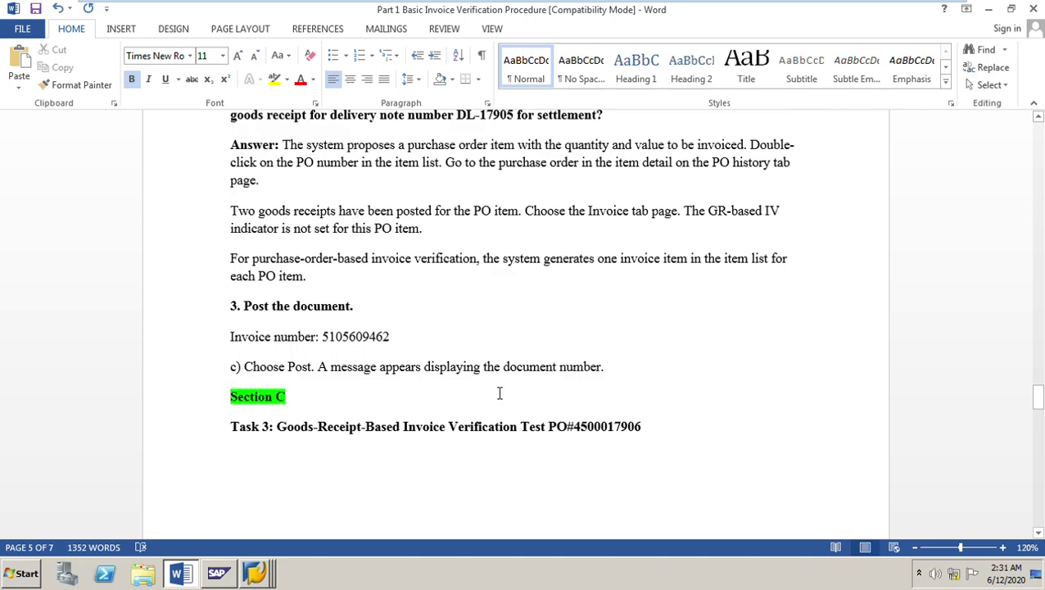
click(257, 575)
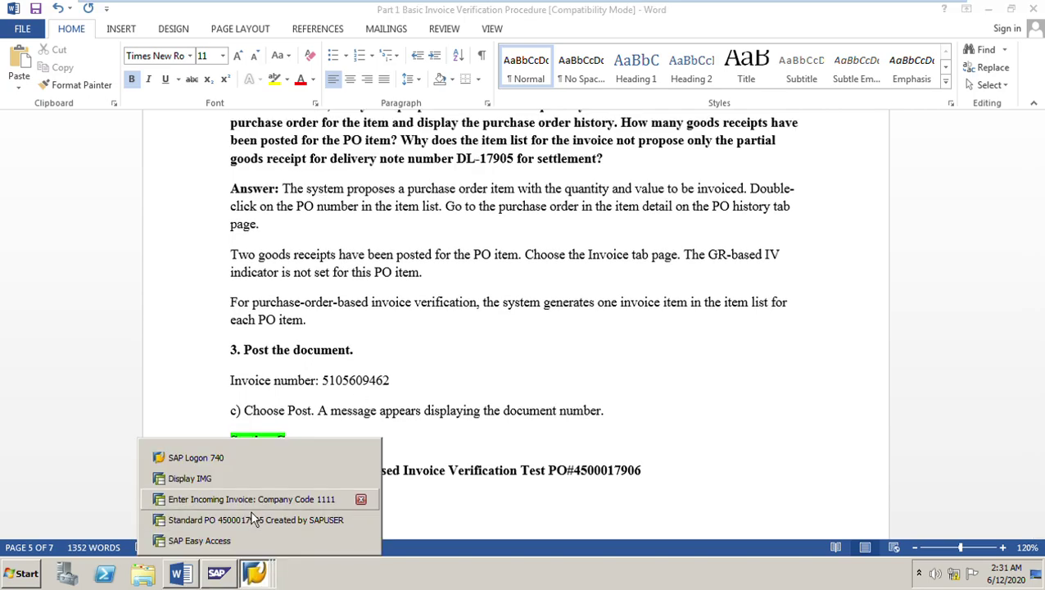
click(237, 498)
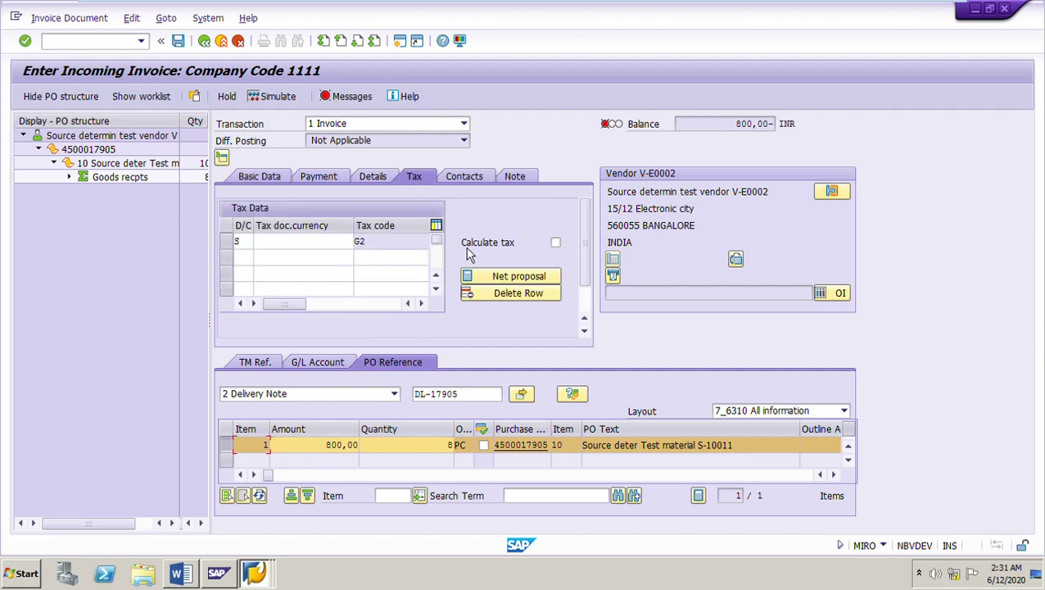
Check the Tax tab, then pick tax code G2 (CGST Input tax) on Basic Data
click(326, 252)
click(260, 178)
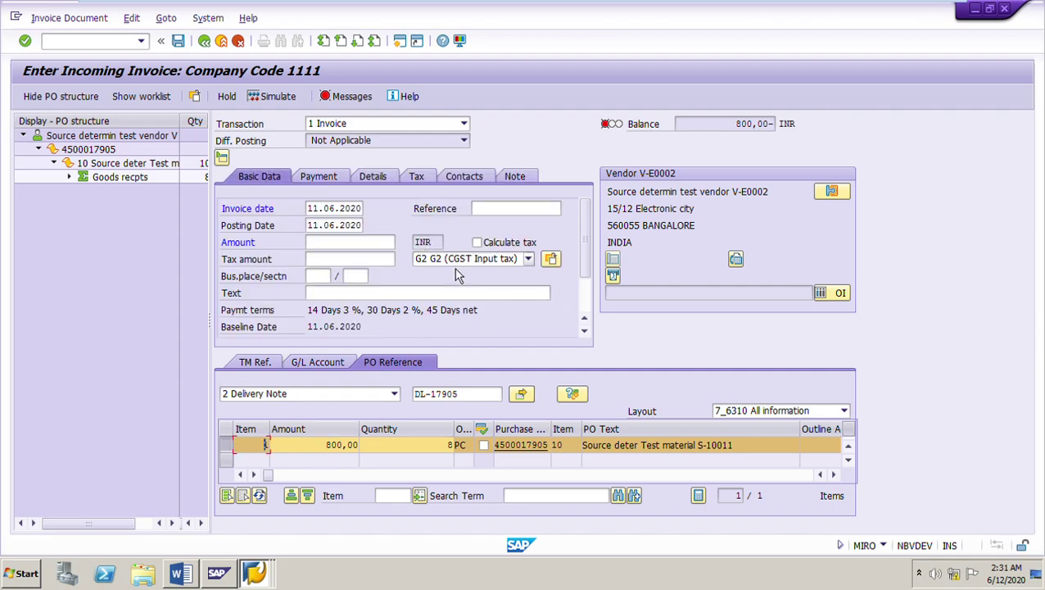
click(529, 258)
click(541, 273)
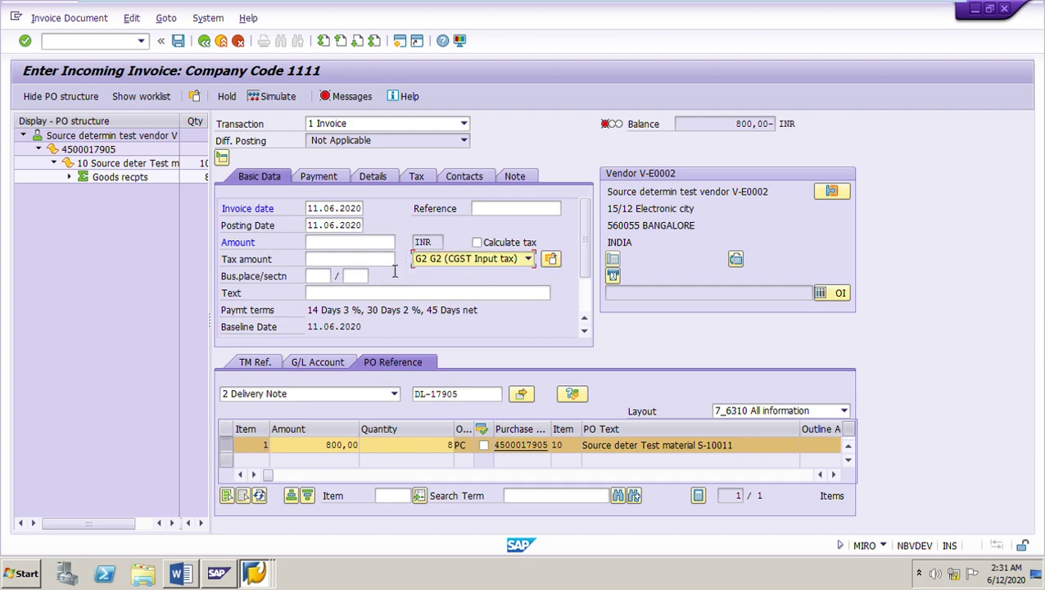
Enable Calculate tax and review item 800,00, tax 112,00 and balance 912,00
click(483, 249)
click(478, 242)
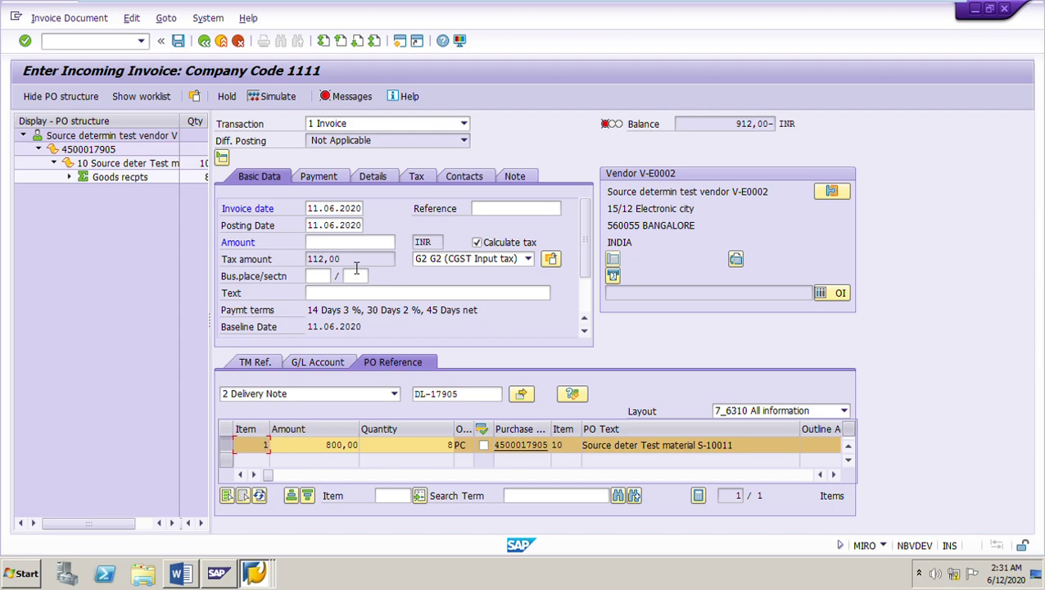
drag(325, 454, 370, 453)
drag(344, 259, 286, 263)
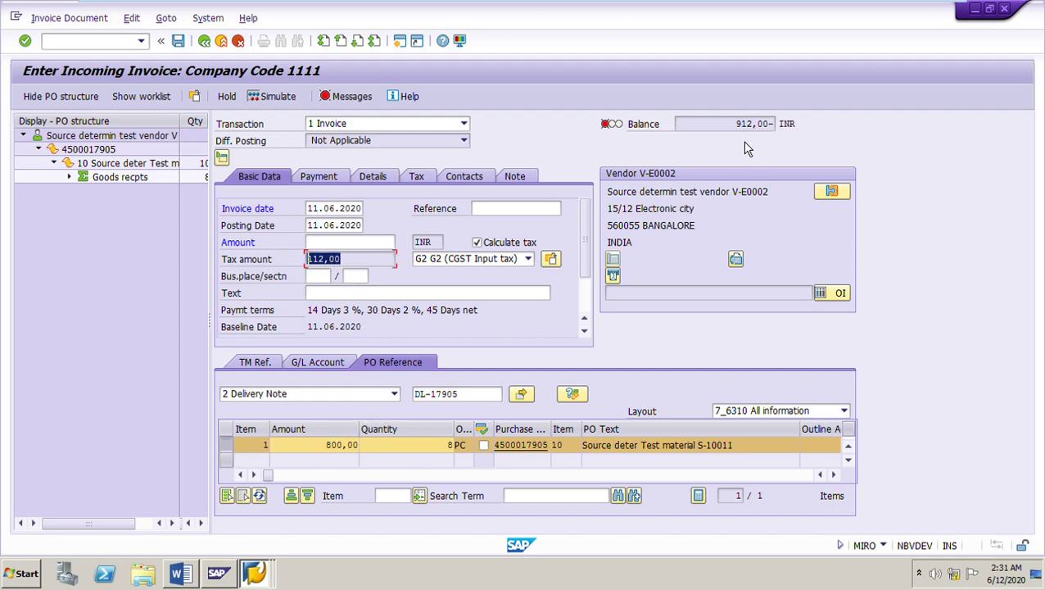
drag(735, 123, 838, 136)
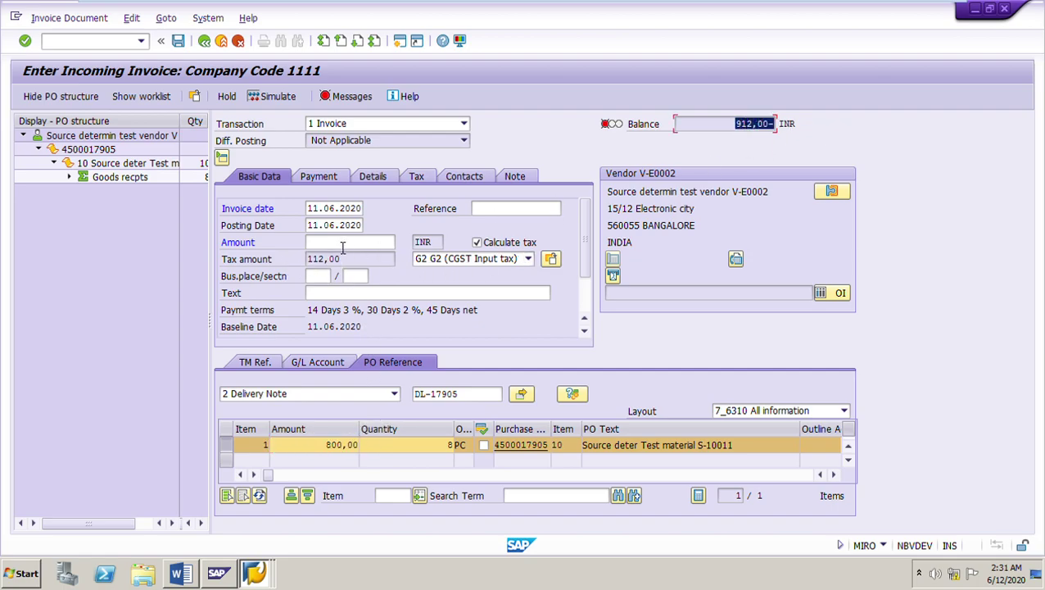
Enter 912 as the invoice amount, matching item 800,00 plus tax 112,00
click(342, 243)
text(912)
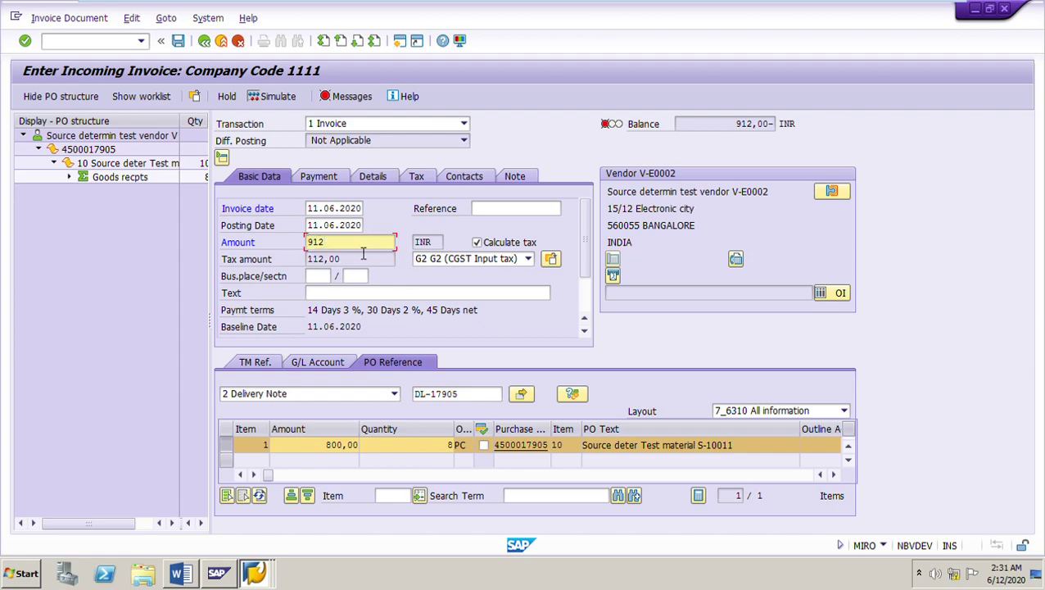
drag(363, 244, 306, 244)
click(324, 447)
drag(323, 447, 366, 452)
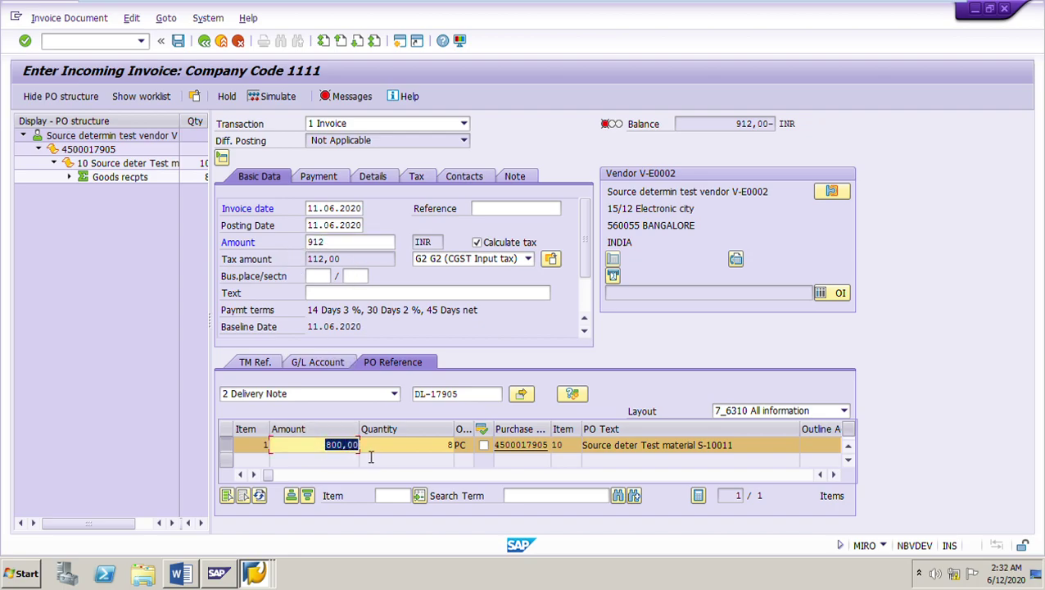
drag(344, 259, 310, 260)
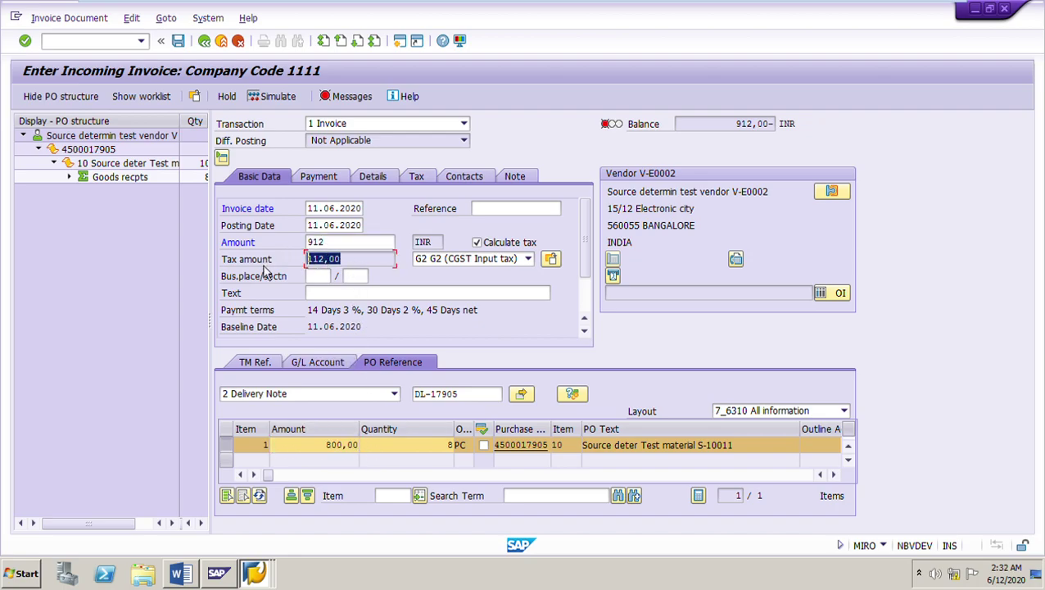
Confirm the 912 amount so the balance drops from 912,00 to 0,00
click(345, 243)
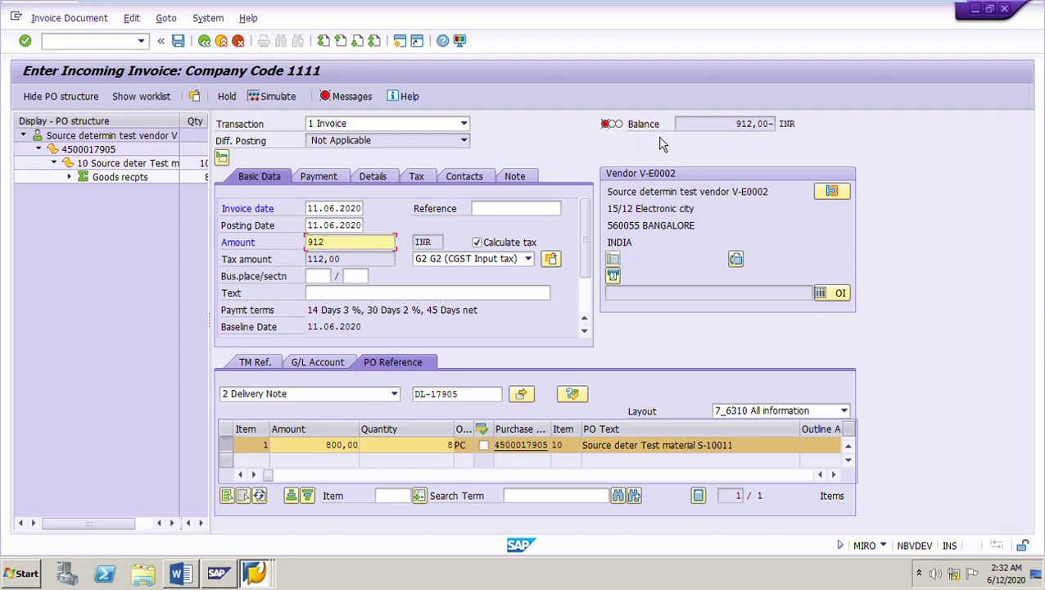
drag(736, 133, 810, 128)
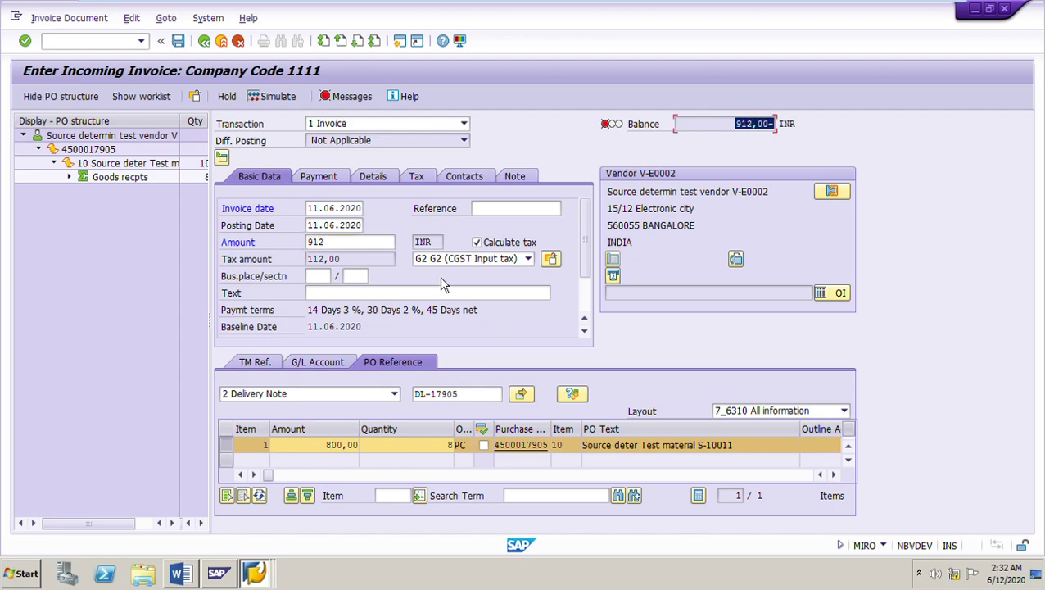
click(373, 248)
drag(373, 253, 295, 251)
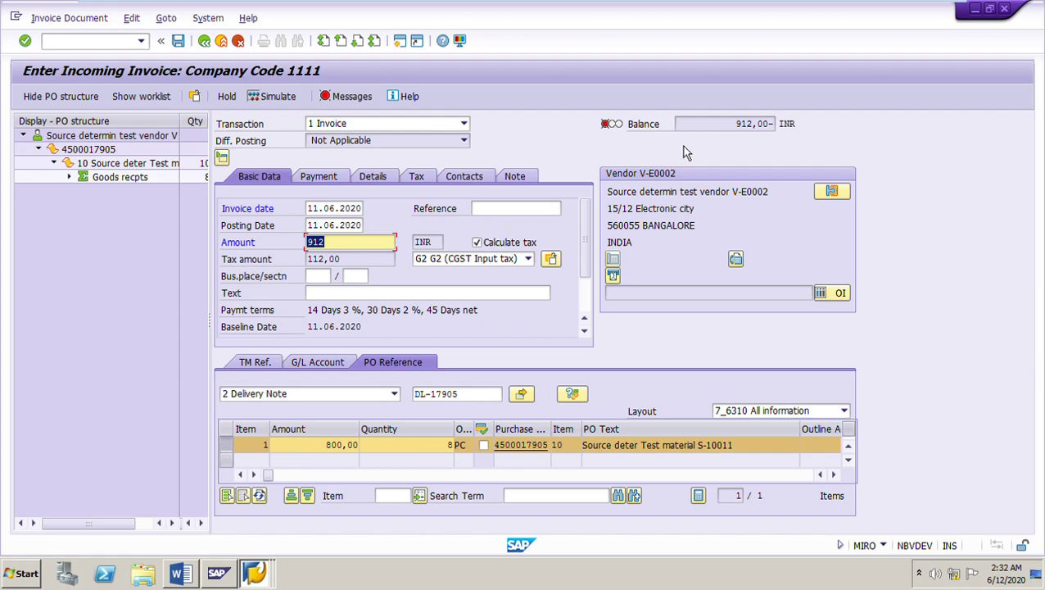
drag(732, 131, 844, 132)
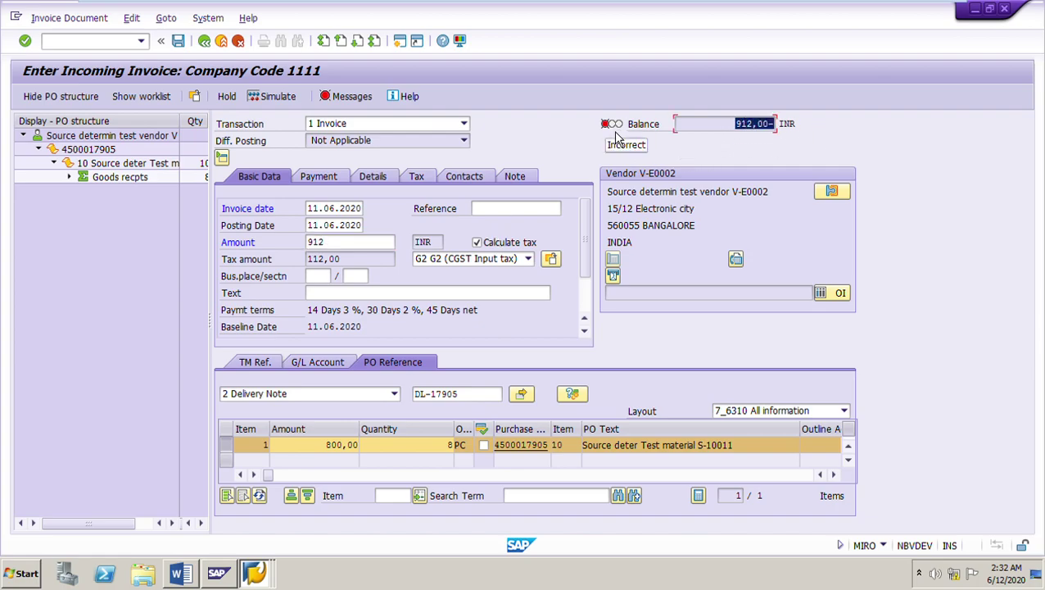
key(Return)
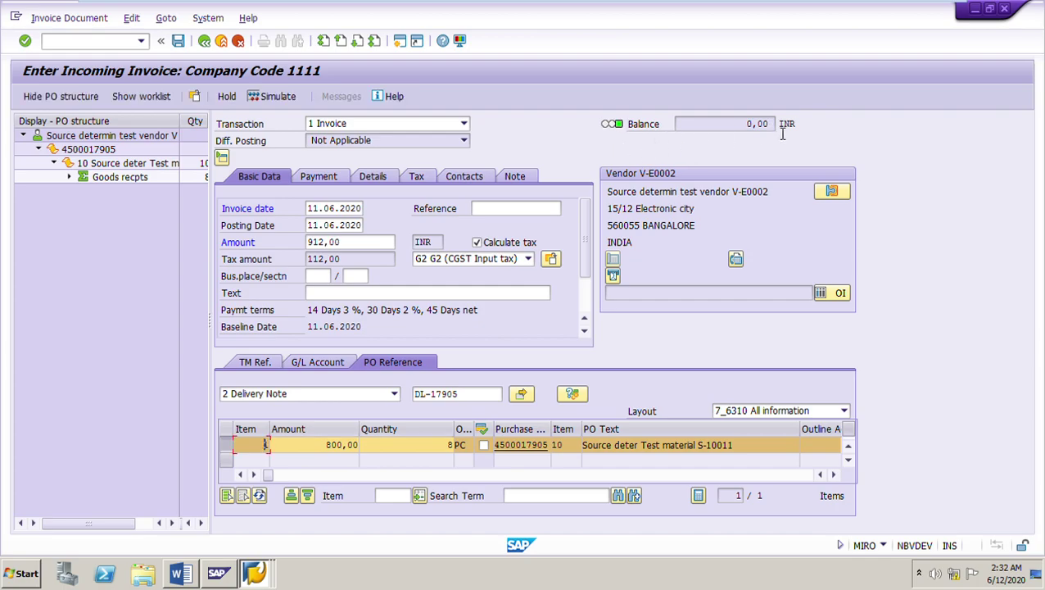
drag(747, 131, 811, 131)
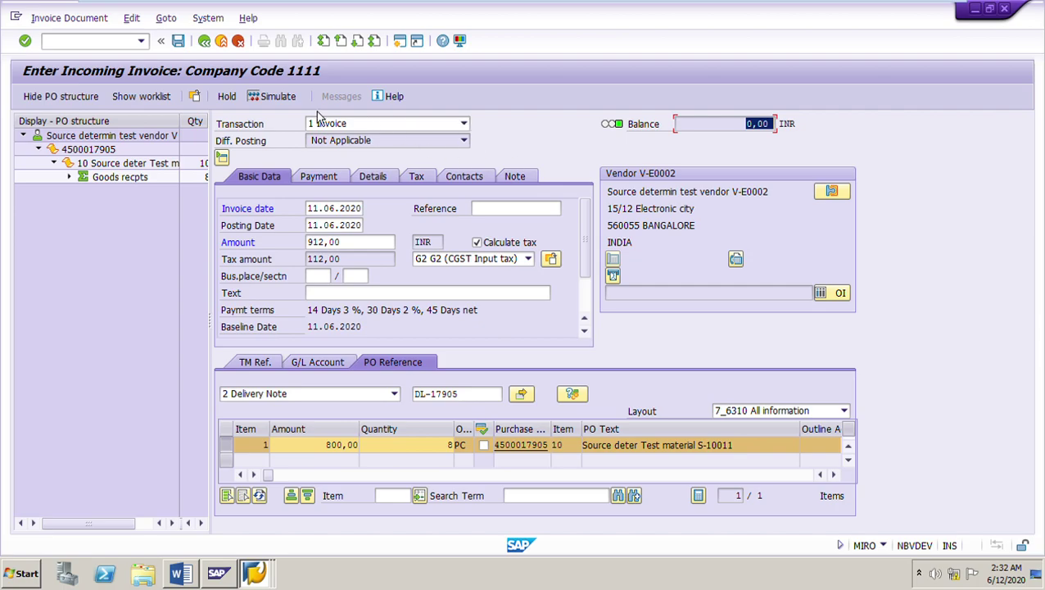
Simulate the posting and review vendor 912,00, goods receipt 800,00 and input tax 112,00
click(277, 103)
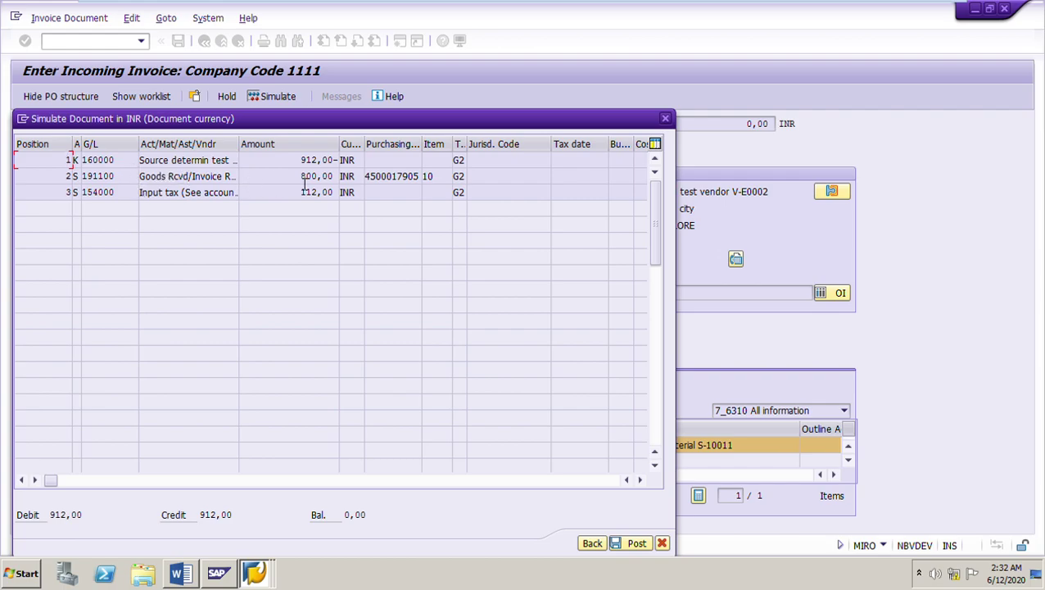
drag(300, 160, 338, 168)
click(309, 176)
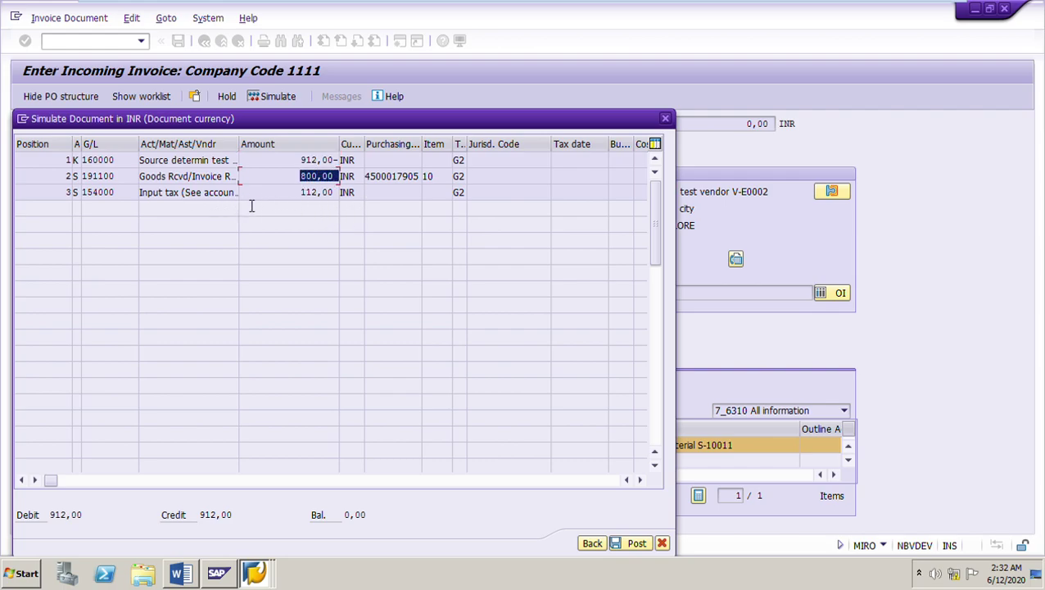
click(312, 193)
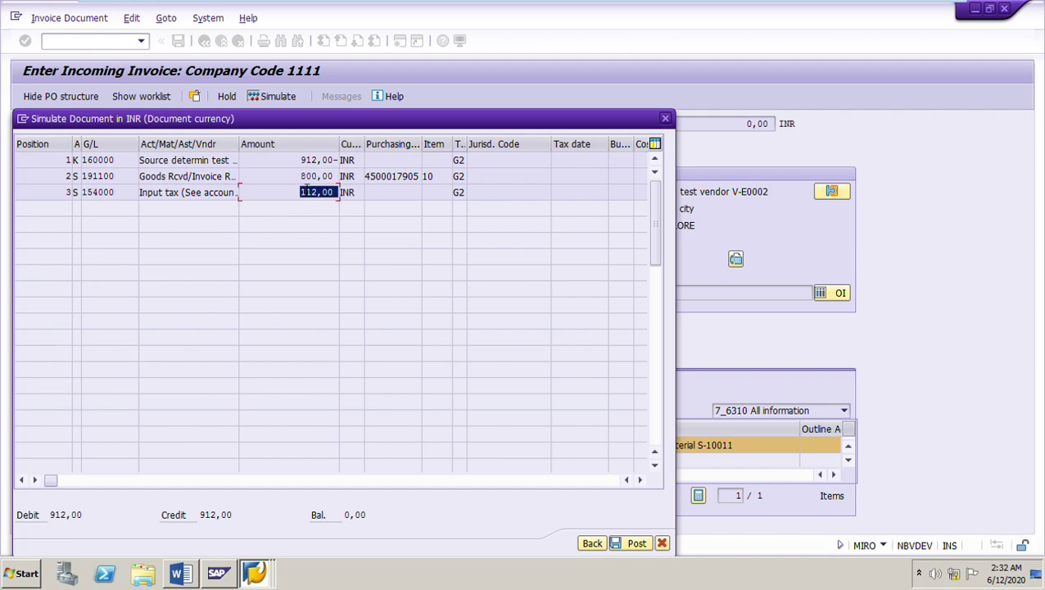
Review G/L accounts 191100 and 154000 and the vendor line, then leave the simulation
click(99, 179)
drag(115, 197, 52, 196)
drag(129, 184, 74, 185)
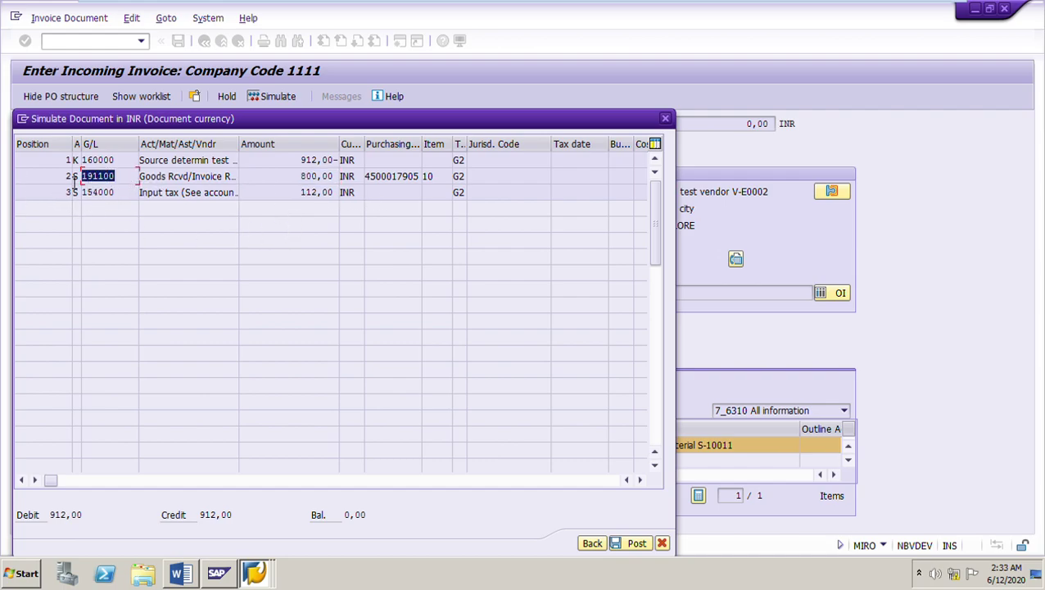
drag(122, 162, 26, 165)
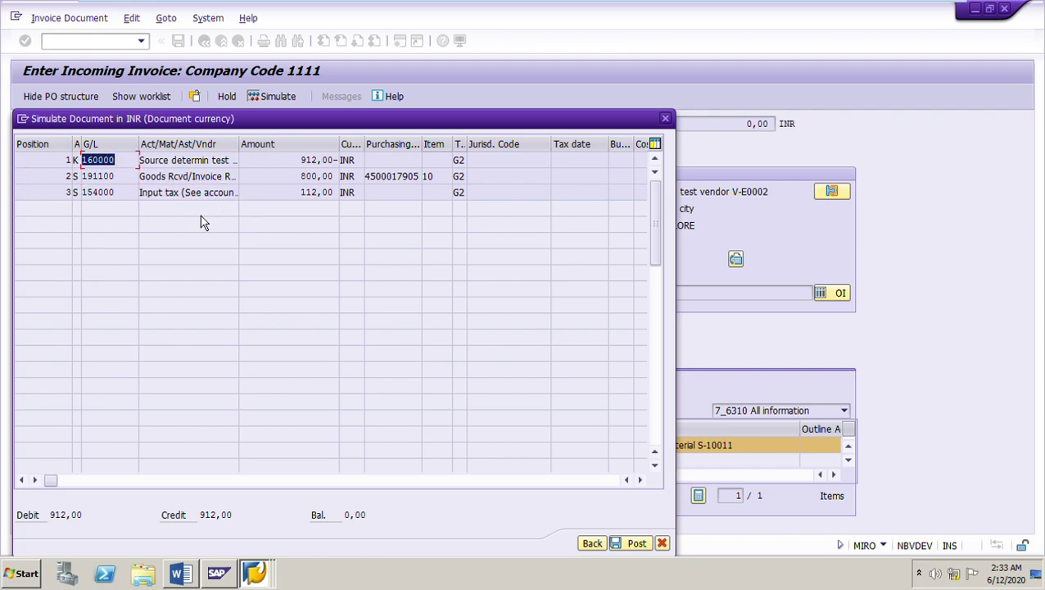
click(593, 543)
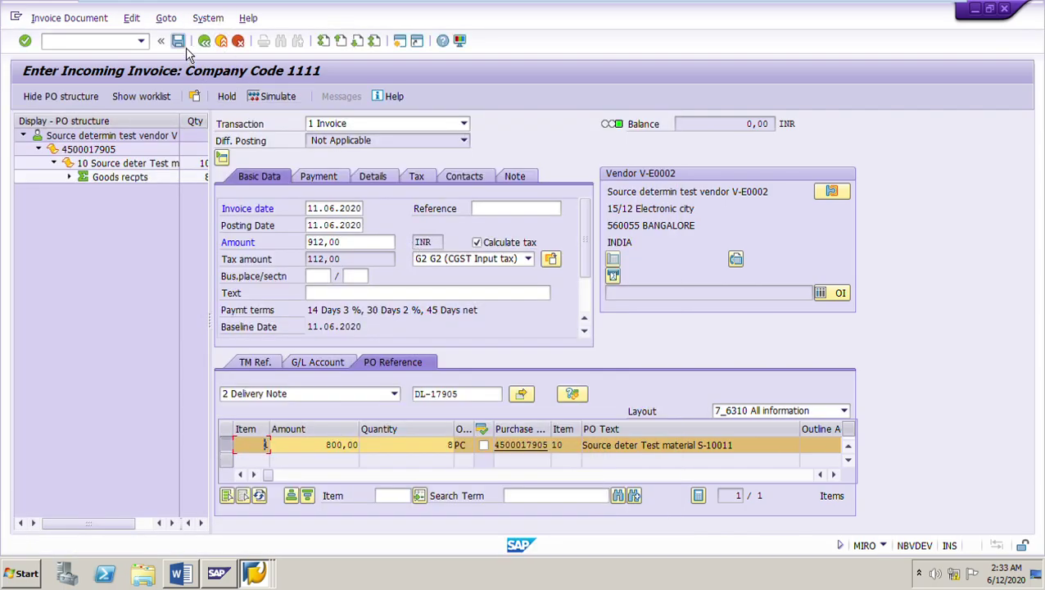
click(182, 44)
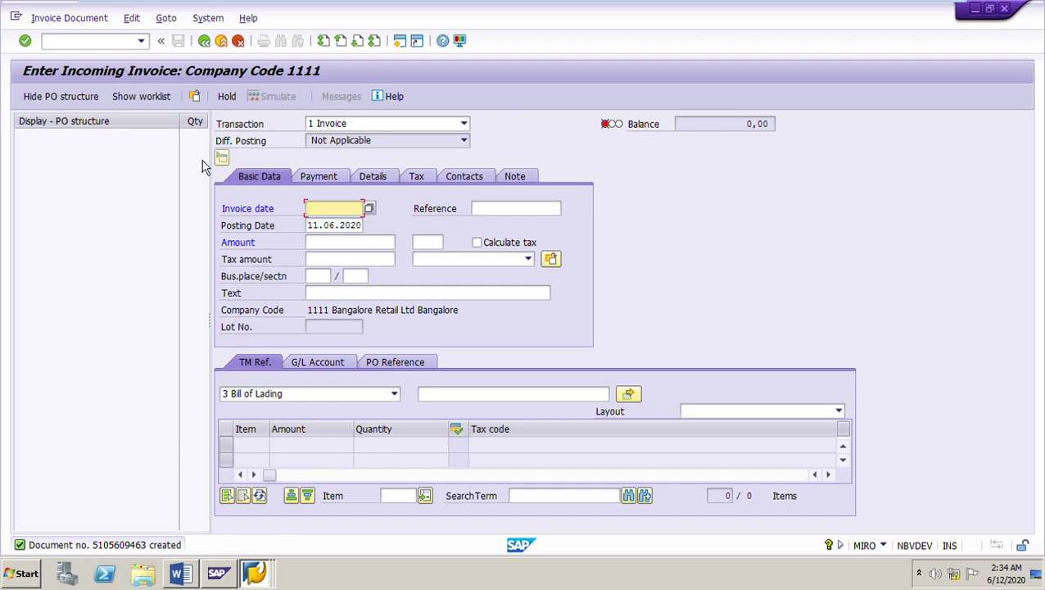
click(201, 101)
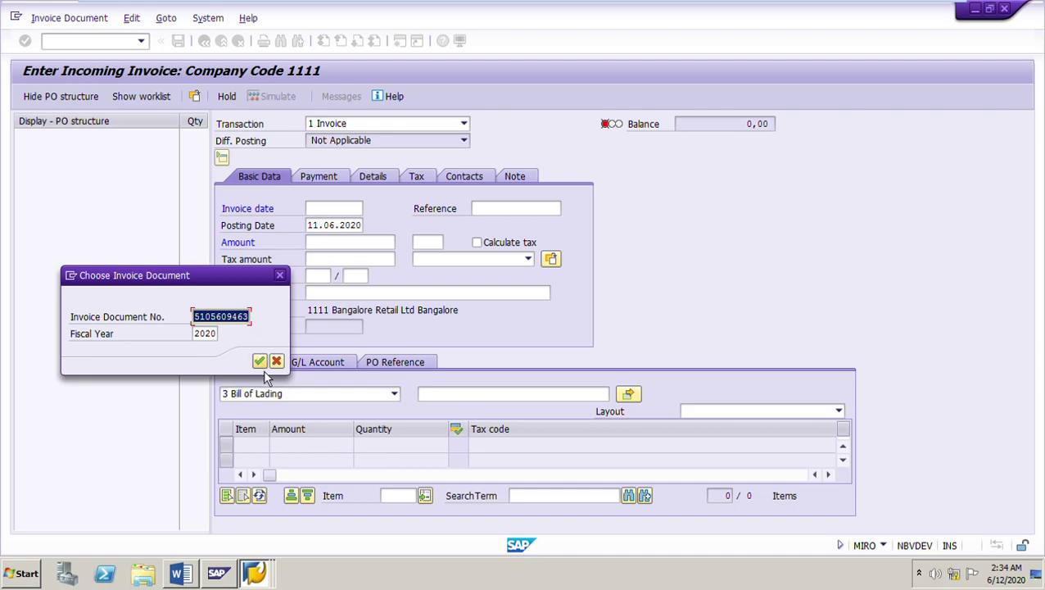
click(261, 365)
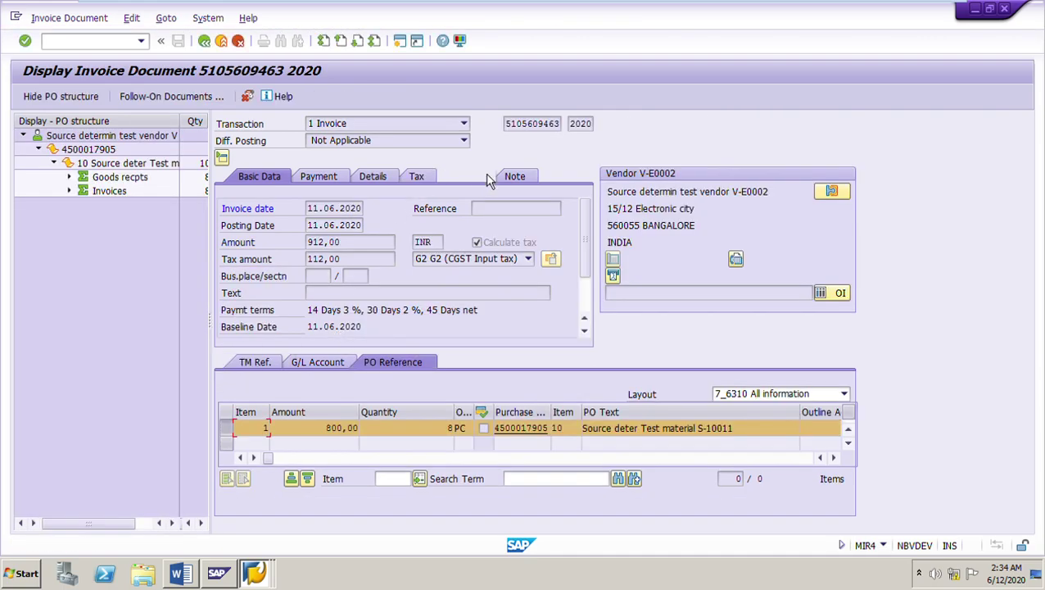
drag(504, 123, 588, 129)
key(ctrl+c)
click(182, 575)
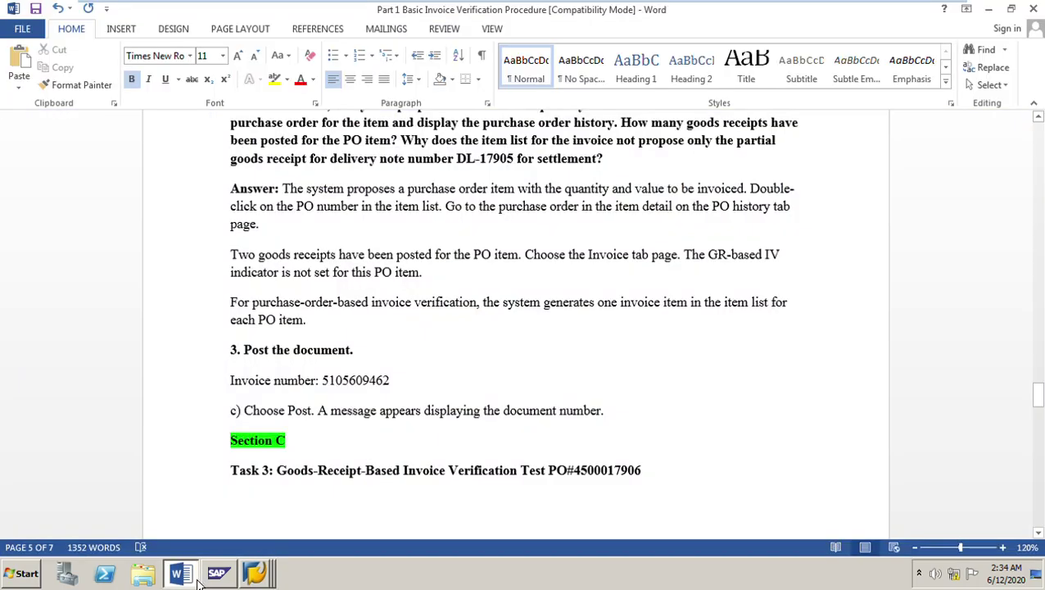
drag(390, 381, 233, 393)
key(ctrl+v)
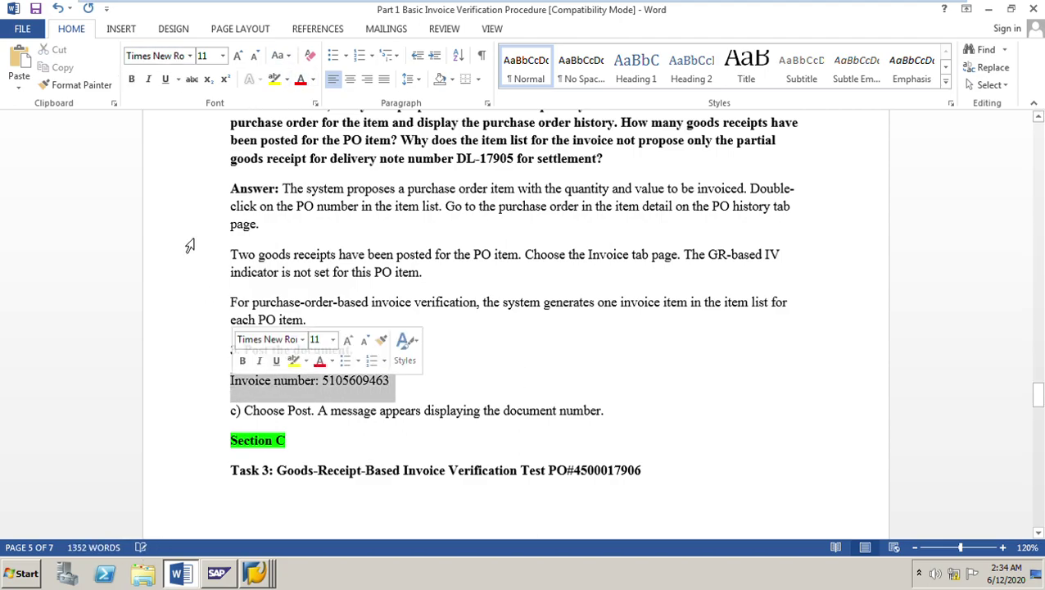
click(131, 81)
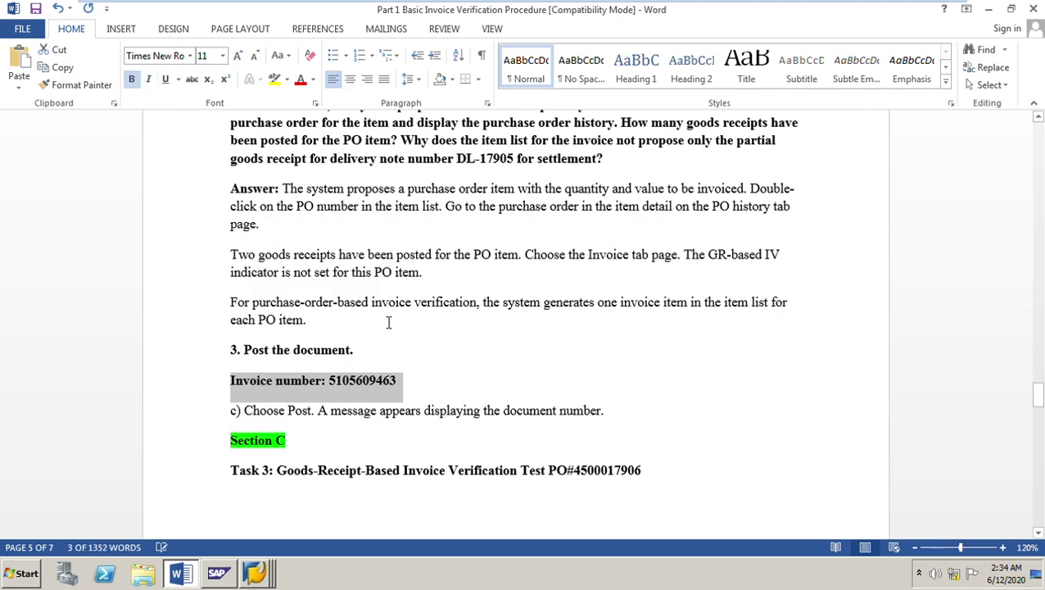
click(537, 361)
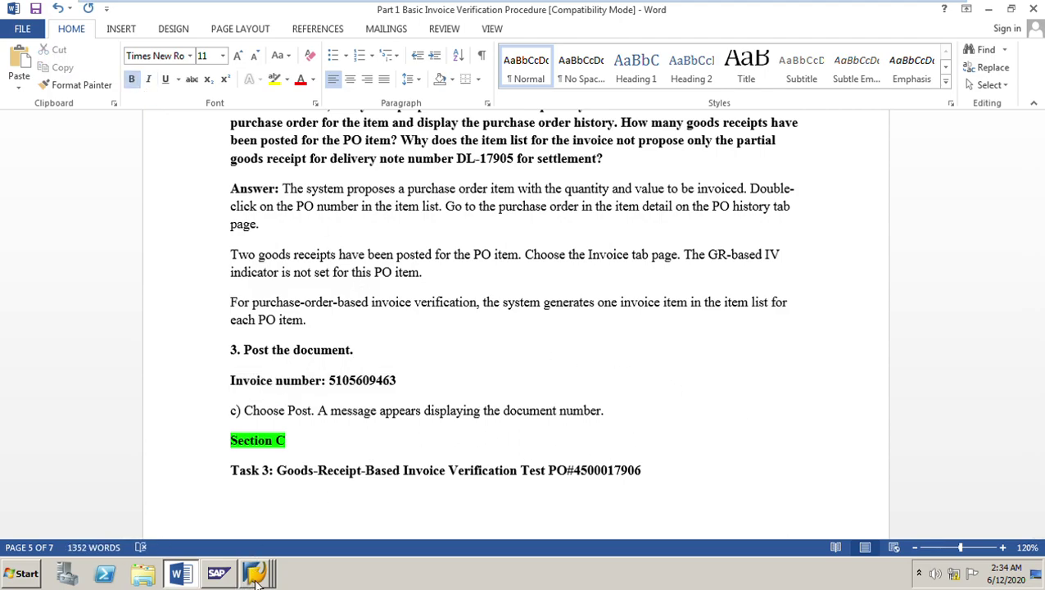
mouse_move(257, 578)
click(246, 495)
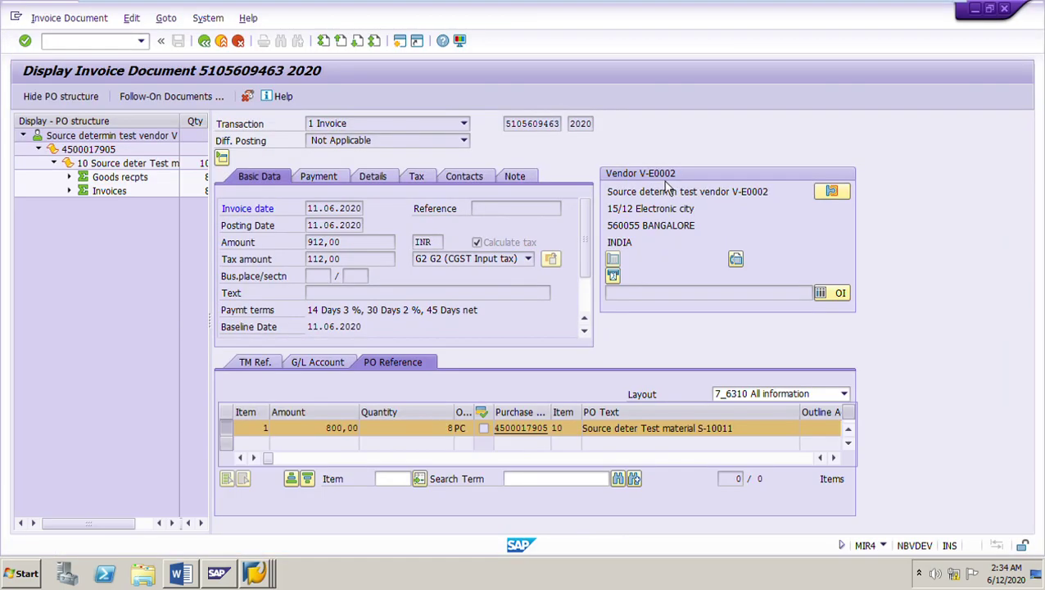
click(181, 106)
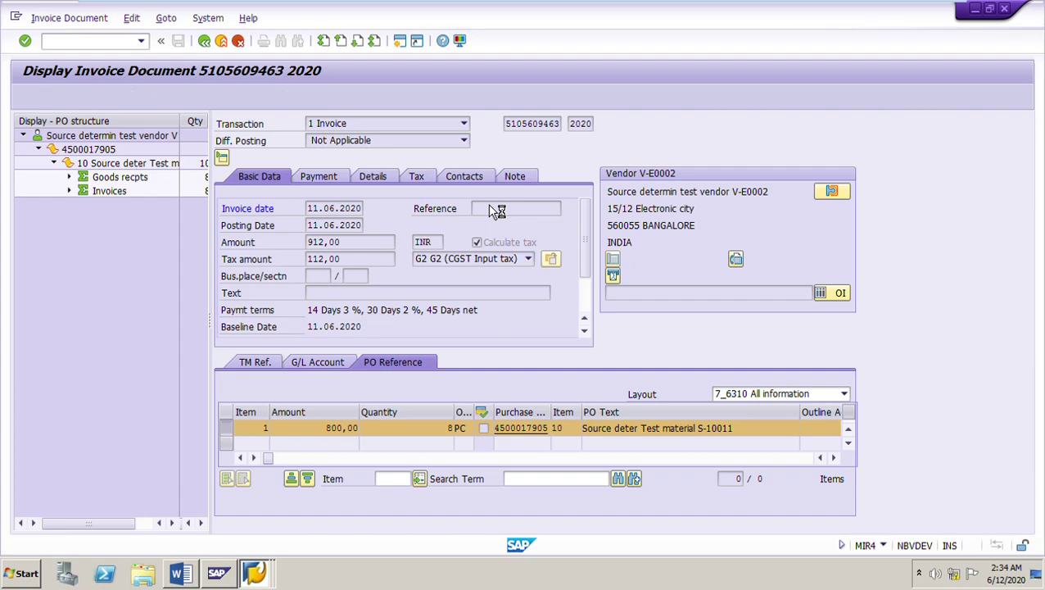
double_click(56, 203)
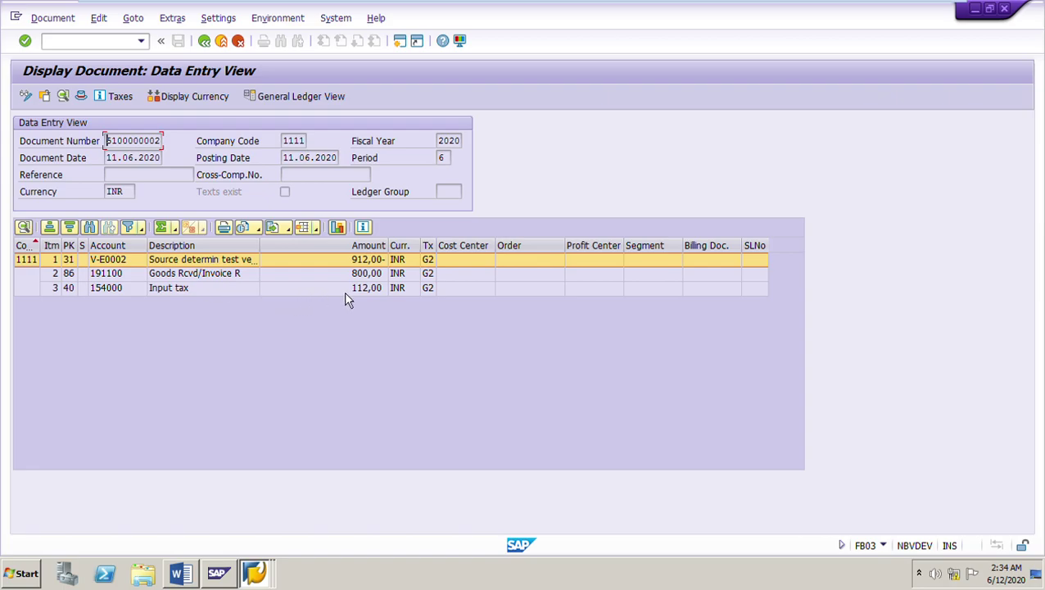
click(127, 264)
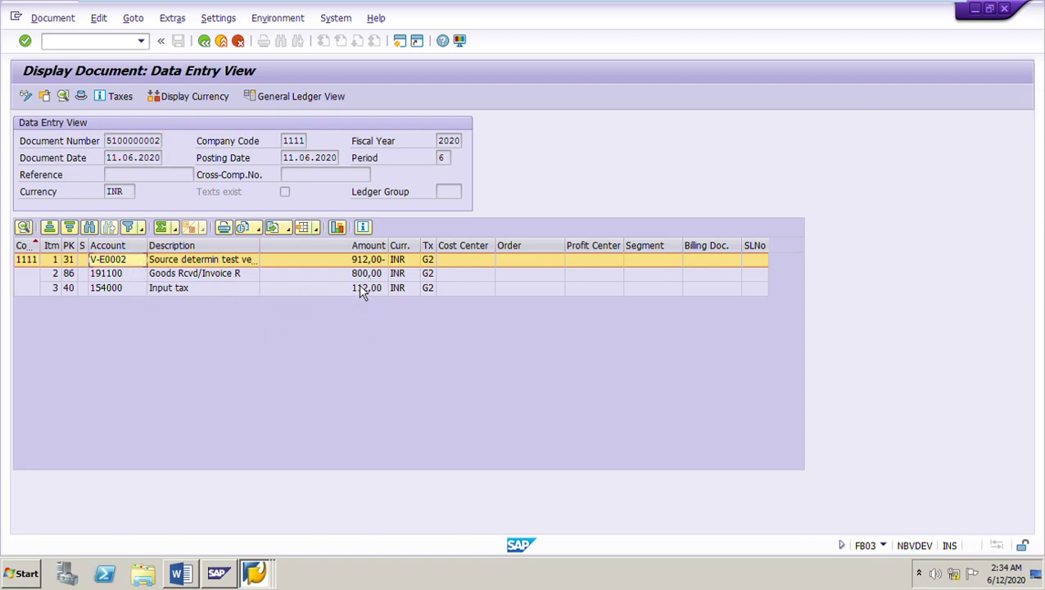
click(377, 267)
key(Down)
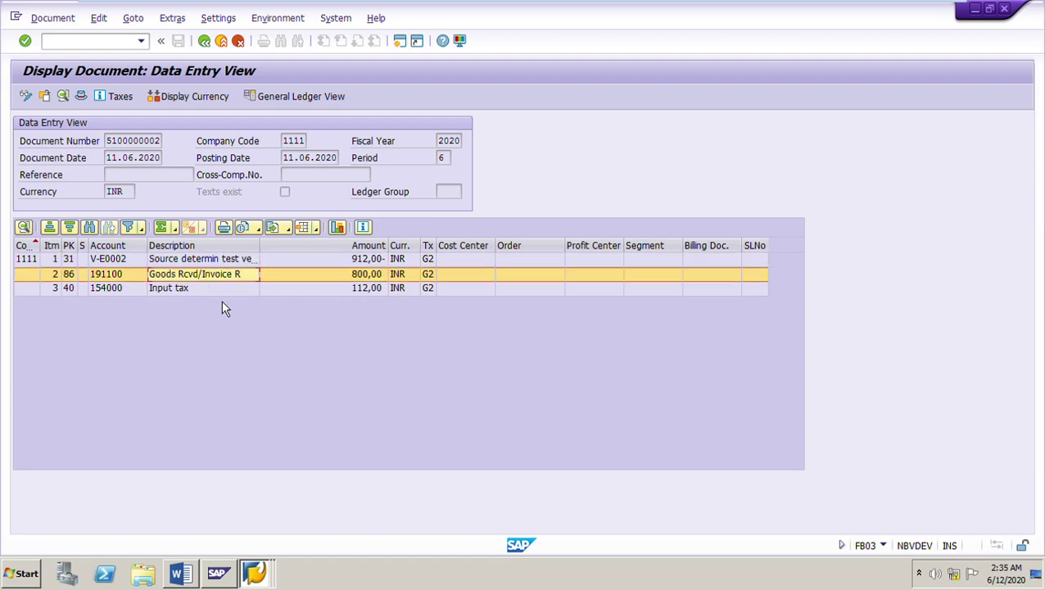
key(Down)
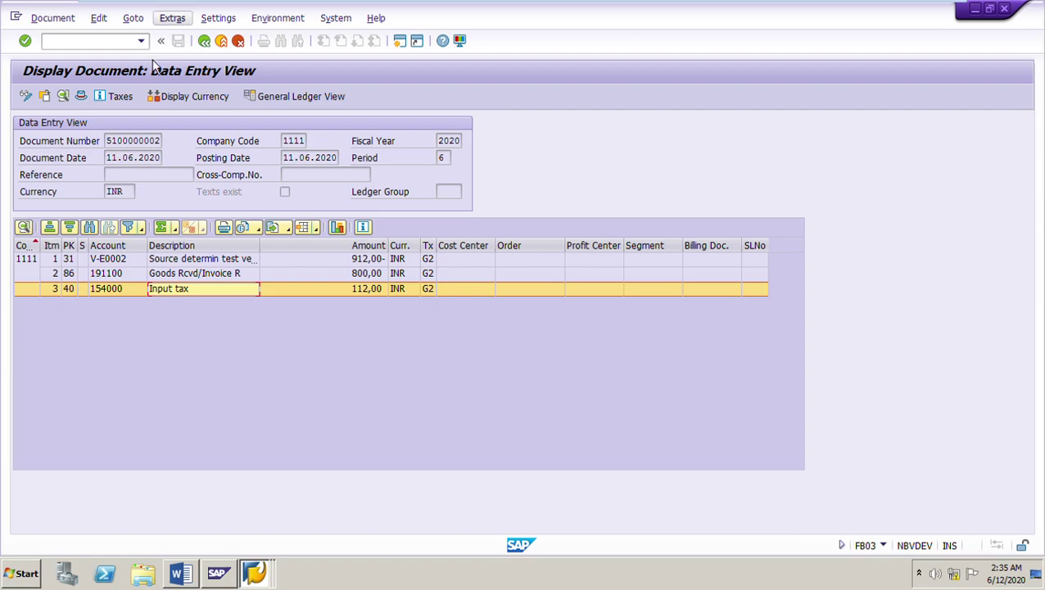
key(F3)
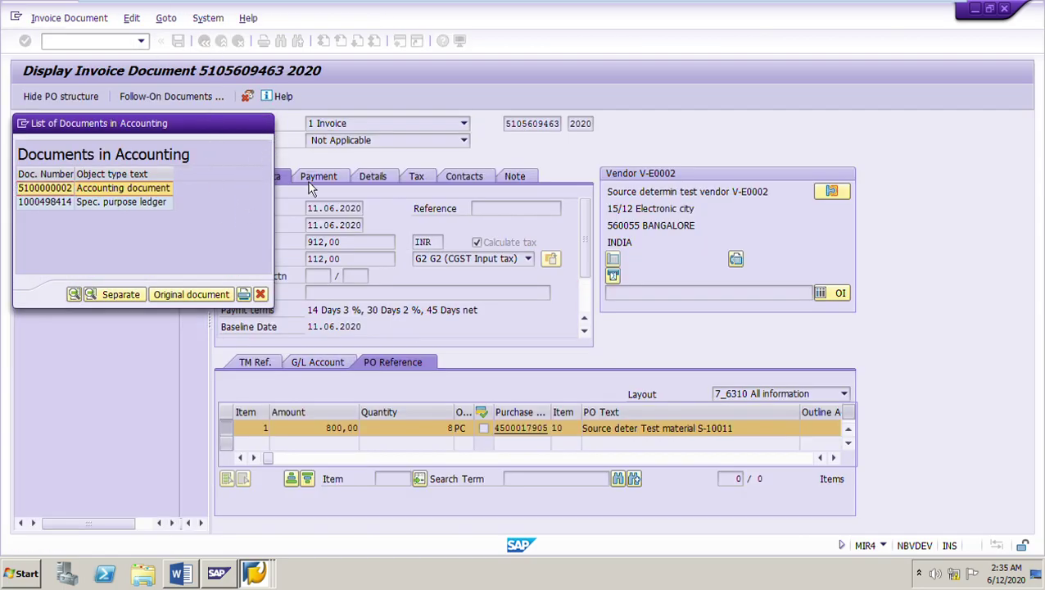
click(264, 124)
click(255, 573)
click(237, 514)
click(544, 362)
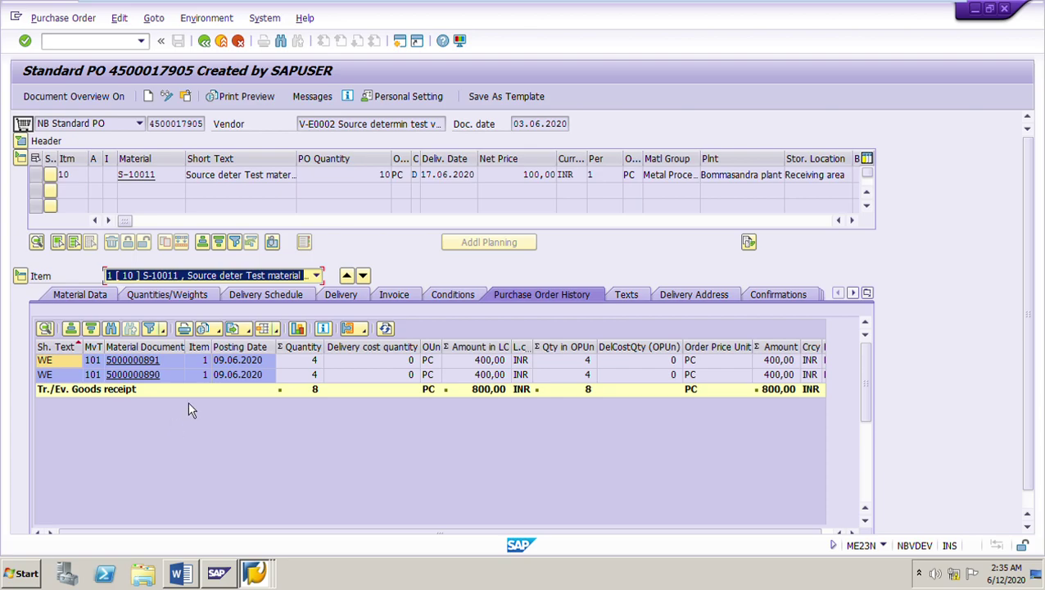
click(173, 104)
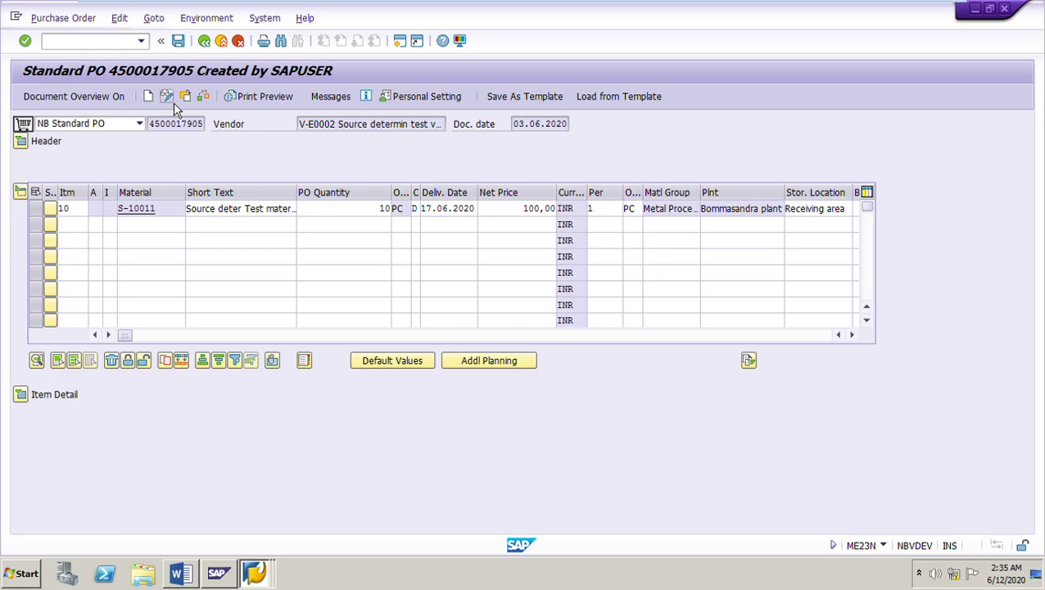
click(173, 102)
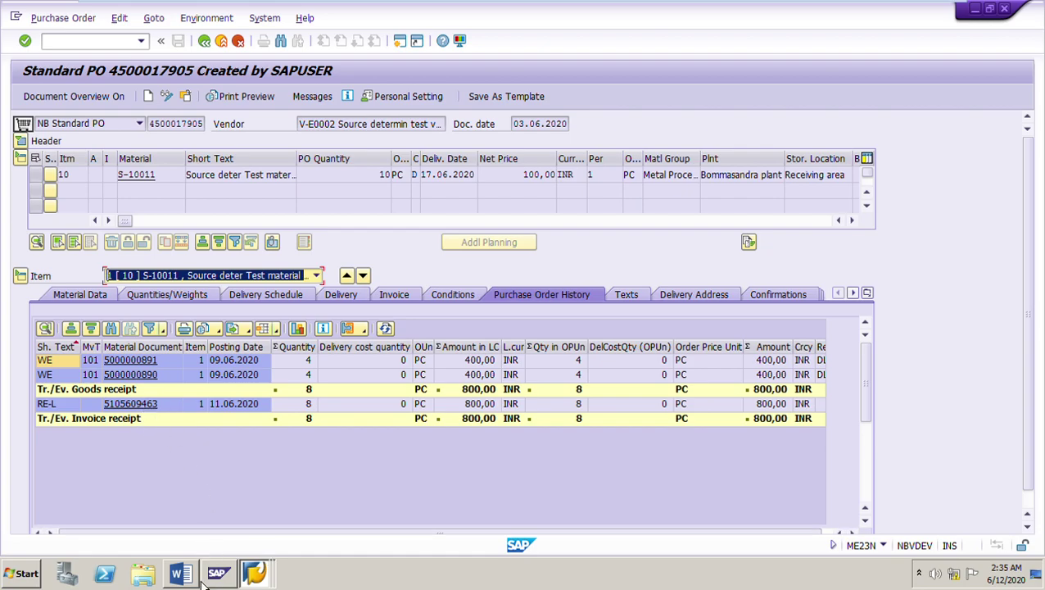
mouse_move(203, 579)
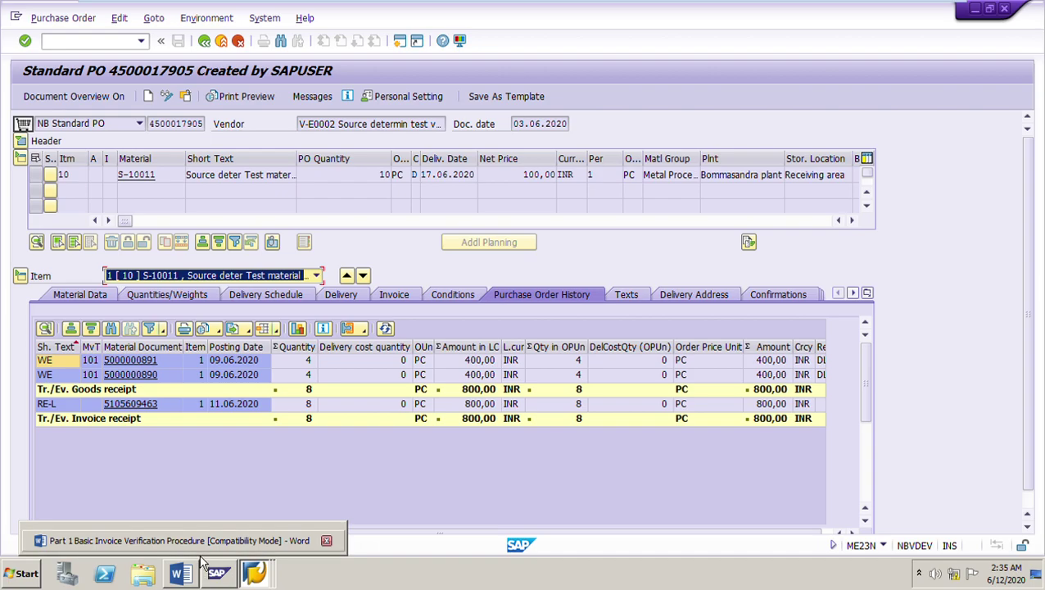
click(200, 555)
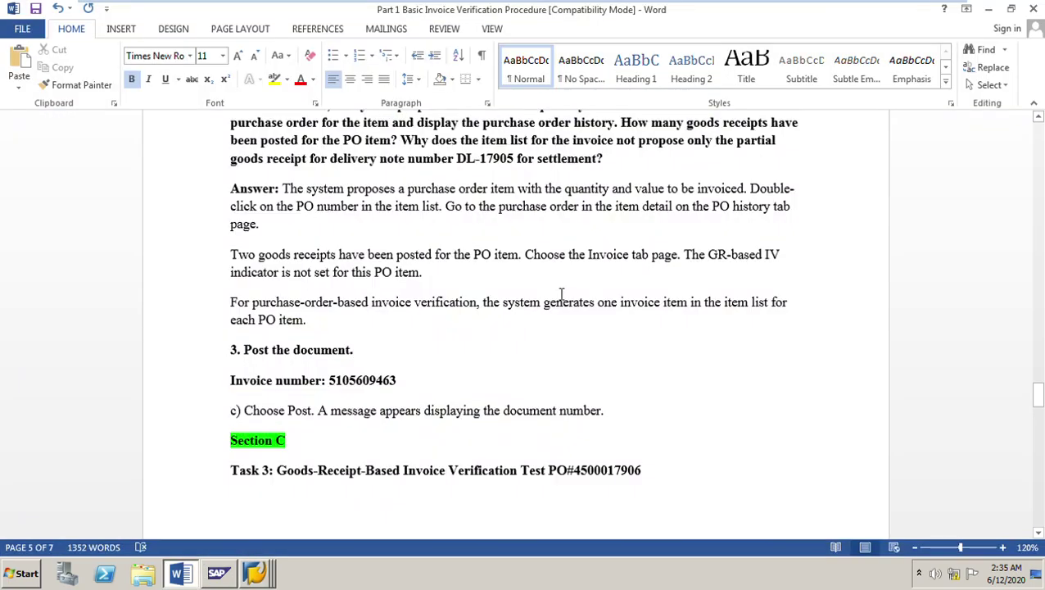
scroll(675, 427, down, 2)
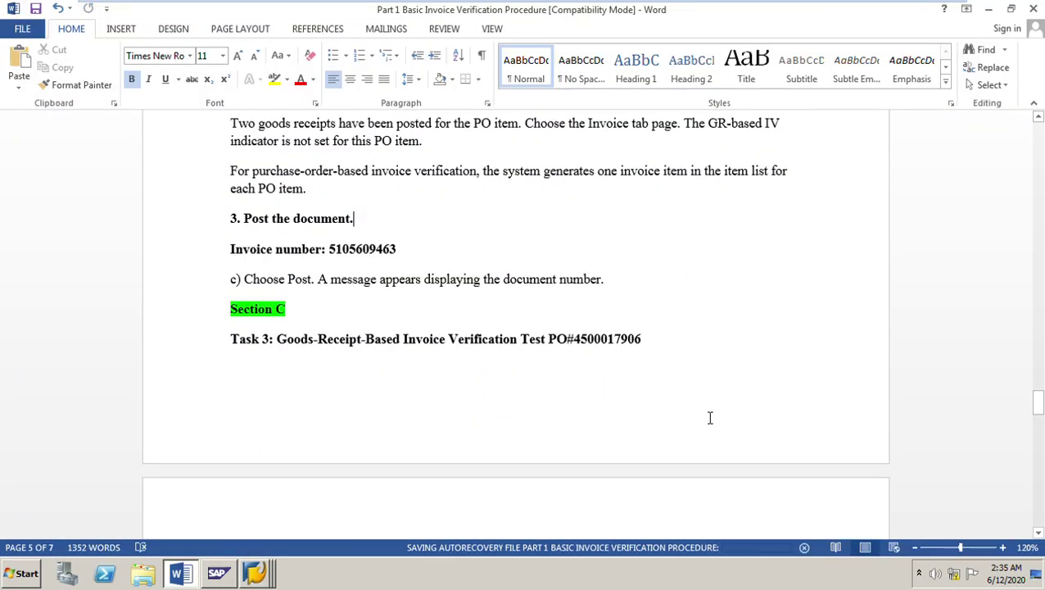